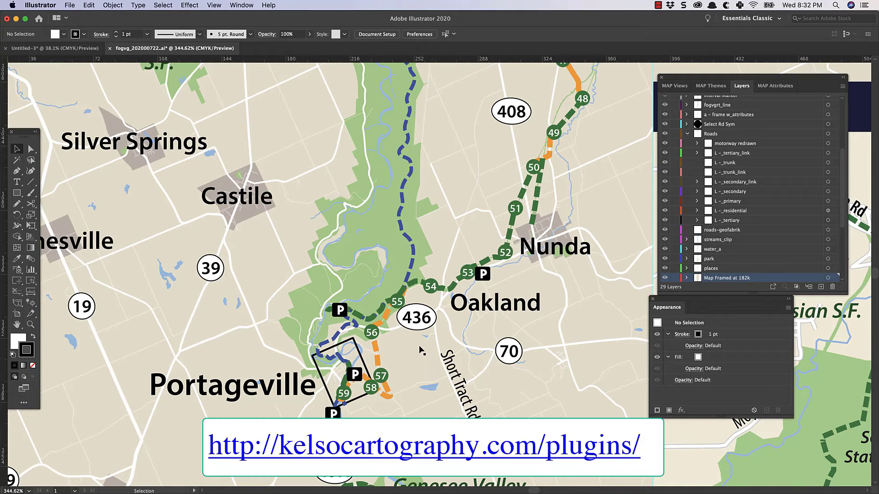
- Switch to the blank Untitled-3 document and display the MAPublisher toolbar
scroll(422, 356, left, 1)
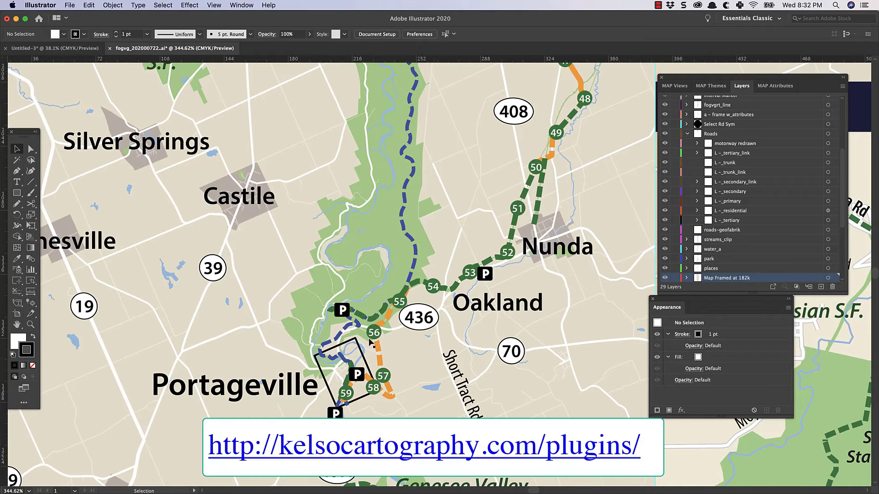
click(399, 300)
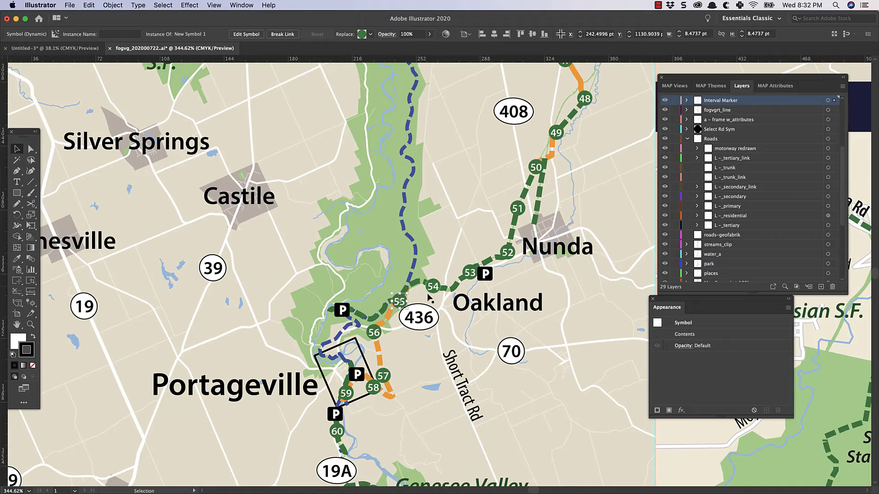
click(65, 49)
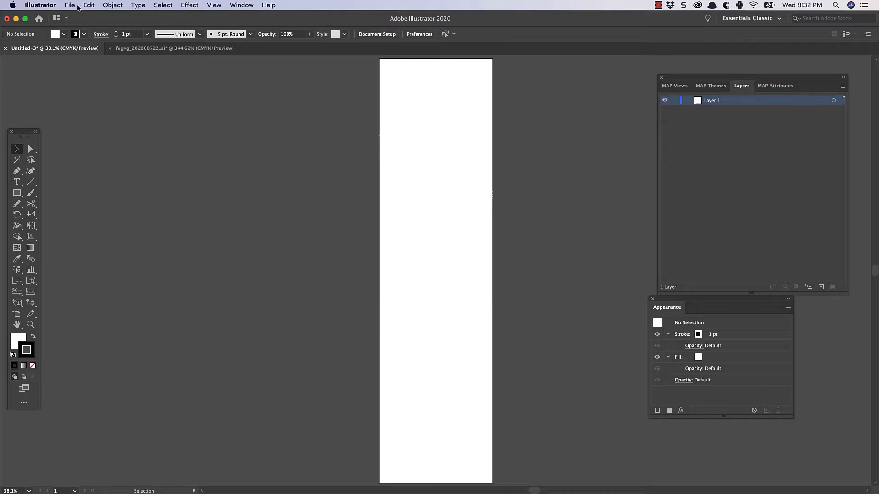
click(241, 5)
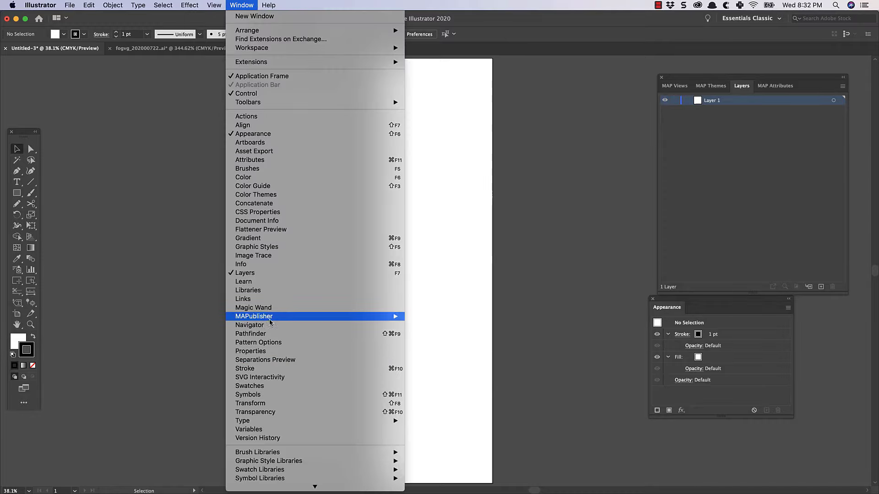
mouse_move(273, 319)
click(432, 368)
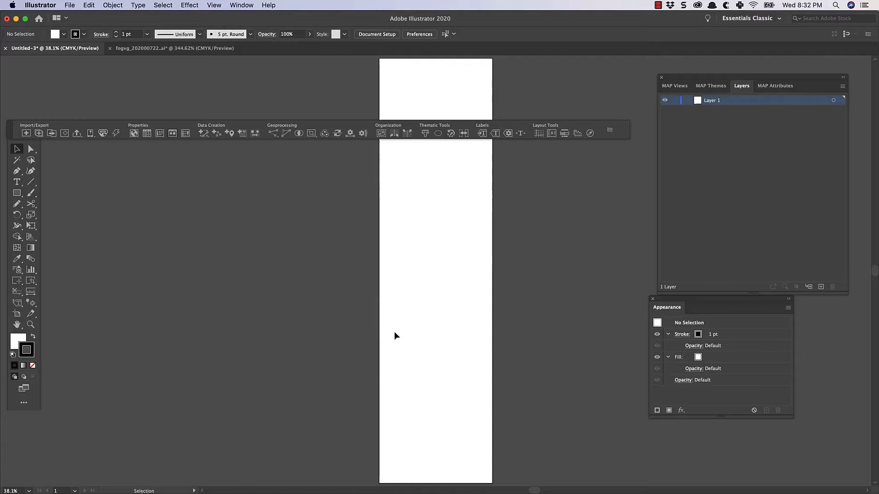
- Copy the MAP layers Map Framed at 182k and fogvg for intervals from the fogvg_202000722 map into this document
click(52, 134)
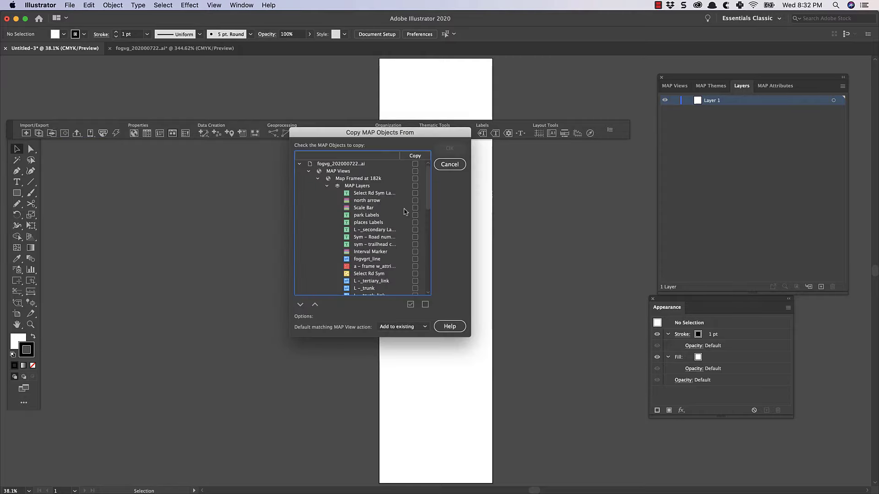
mouse_move(431, 208)
mouse_down()
mouse_move(424, 259)
mouse_move(422, 207)
mouse_up()
drag(471, 336, 610, 463)
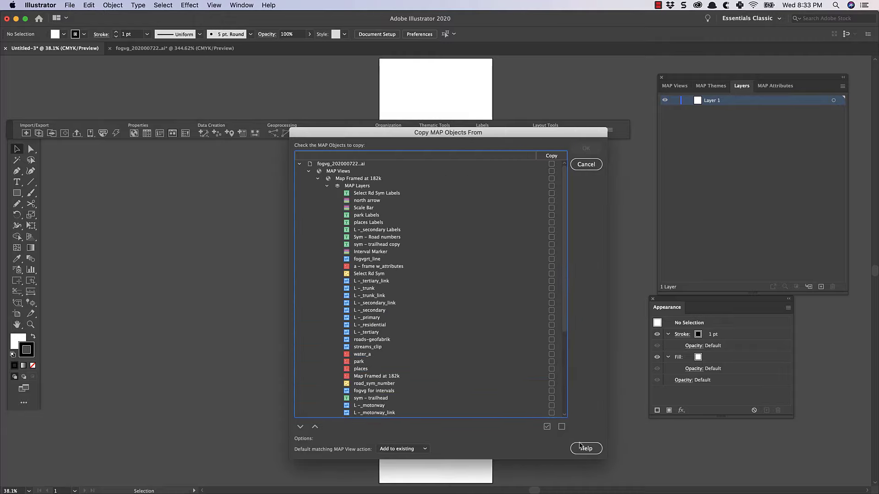
click(376, 376)
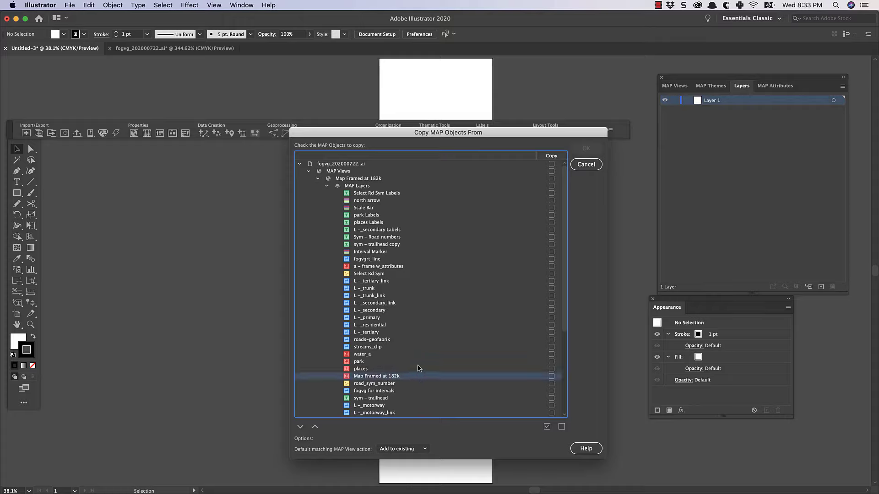
click(384, 391)
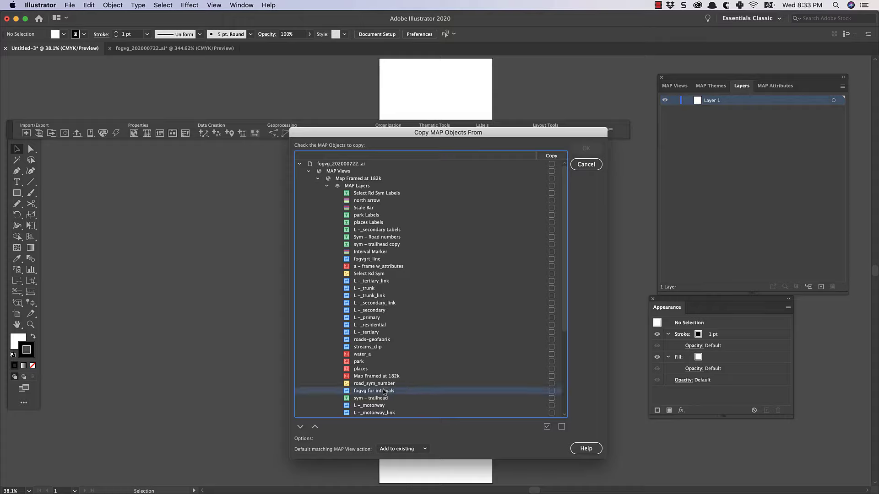
click(399, 377)
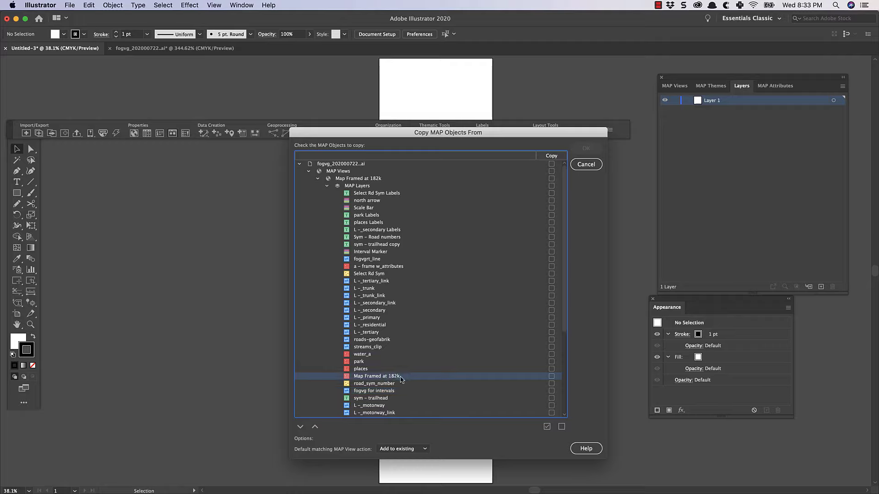
click(552, 376)
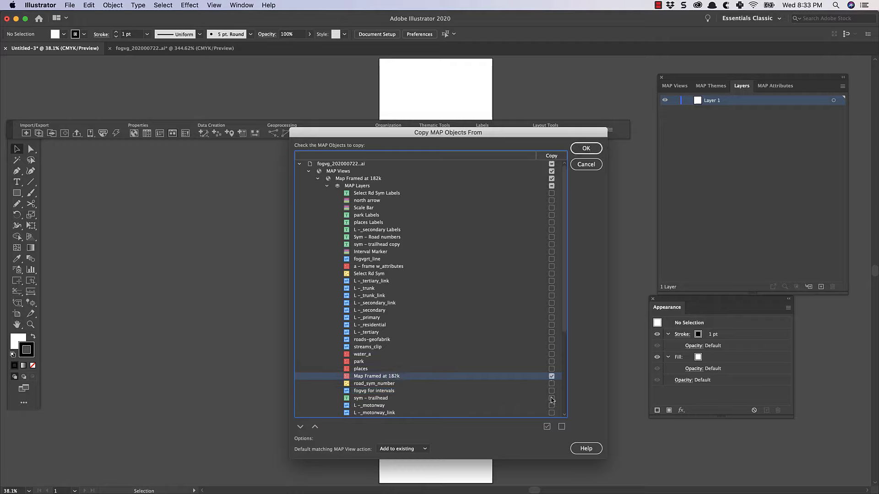
click(552, 392)
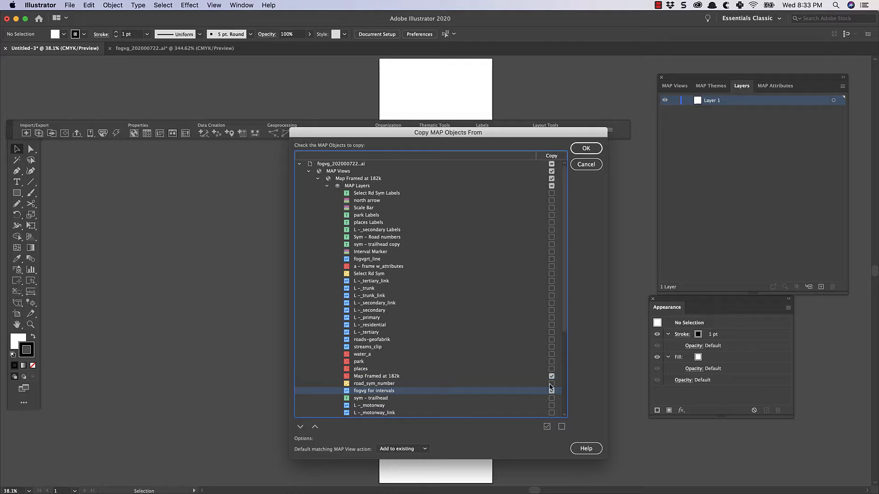
click(586, 150)
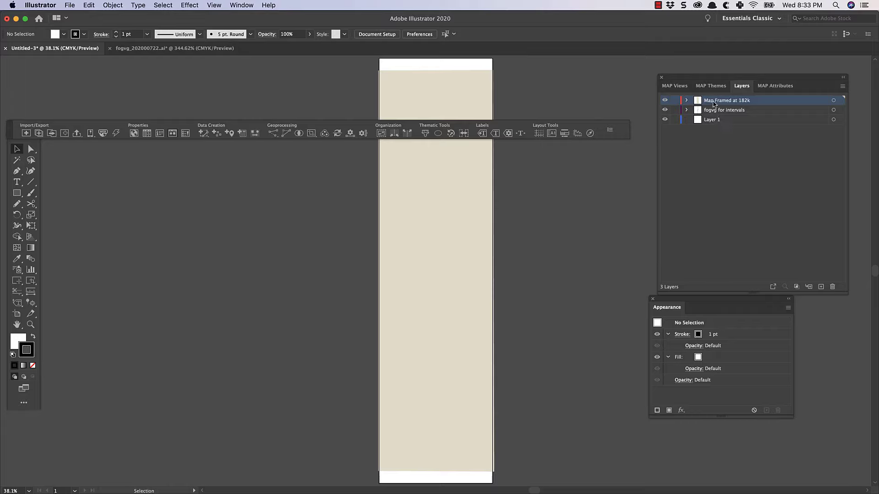
- Move the Map Framed at 182k layer below fogvg for intervals and delete the blue dashed side trail
drag(713, 102, 711, 114)
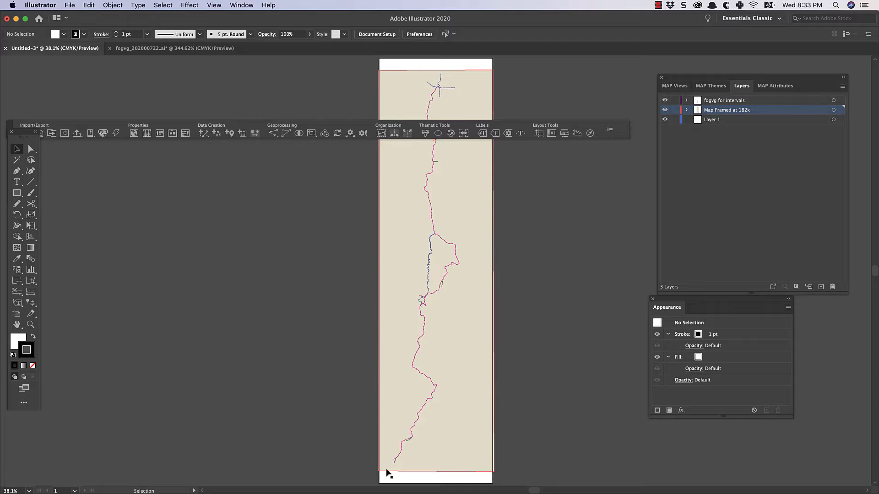
click(429, 278)
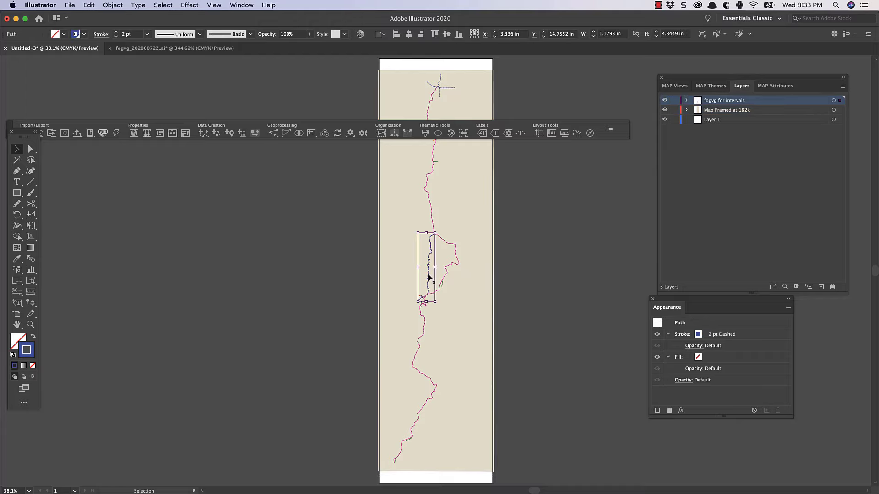
key(super+shift+a)
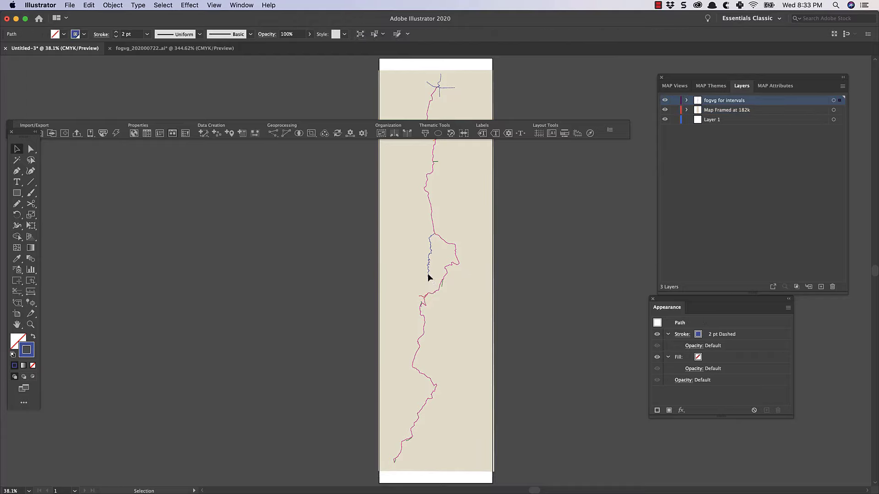
click(428, 275)
key(Delete)
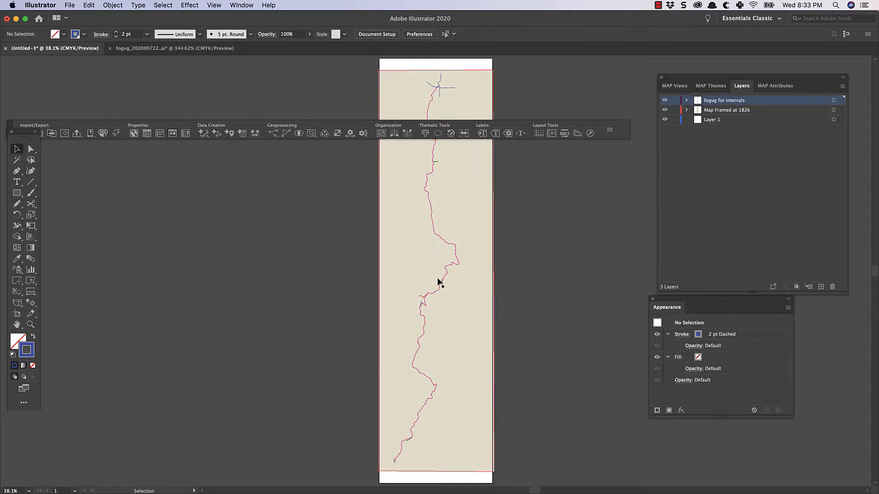
click(442, 285)
key(Delete)
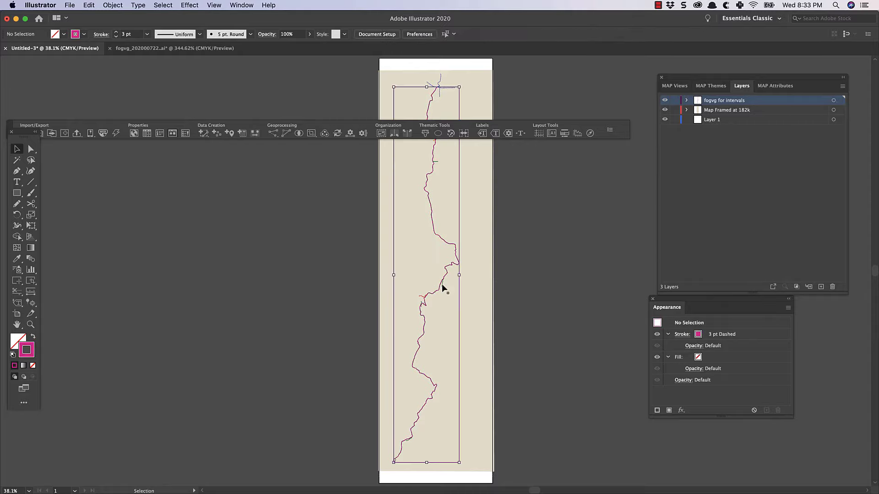
key(super+z)
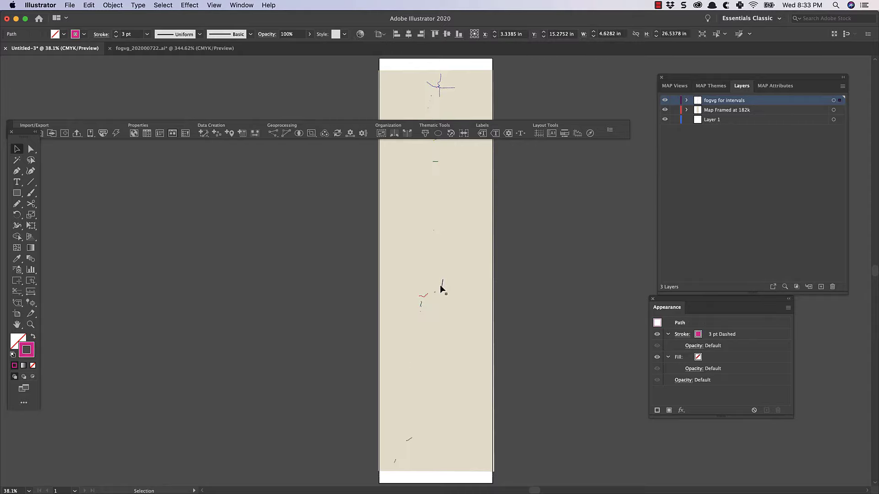
key(super+shift+a)
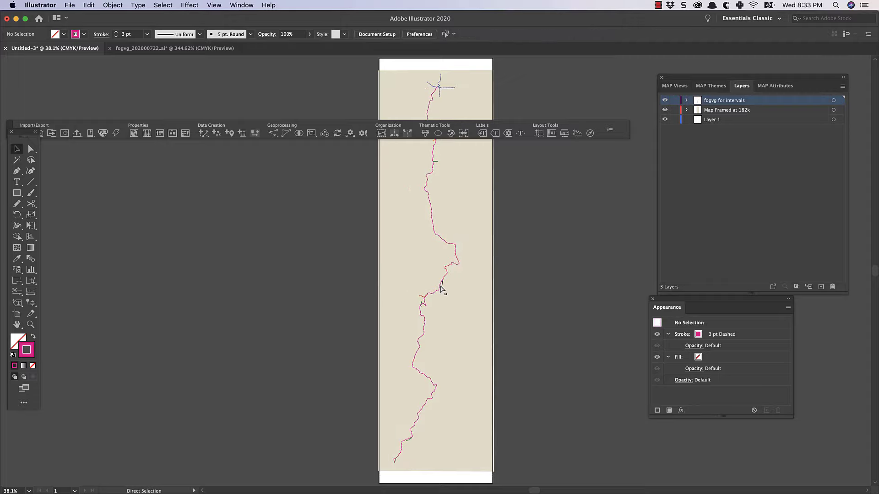
- Try deleting all artwork except the main magenta trail line, and undo the deletion
key(super+a)
shift+click(440, 287)
key(Delete)
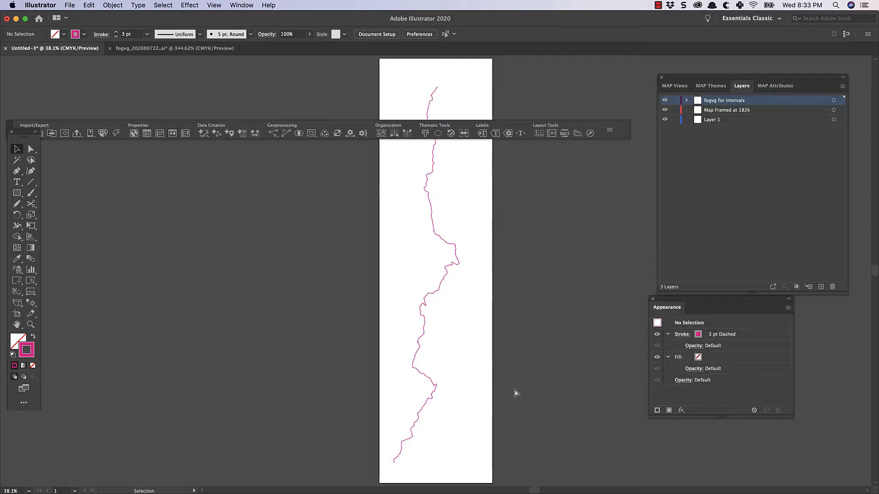
key(super+z)
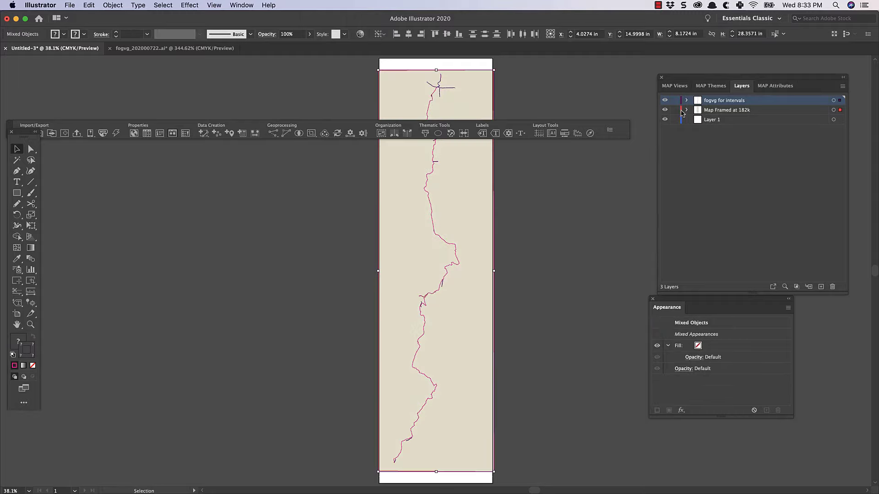
- With the Map Framed at 182k layer locked, delete all the short side-trail segments and keep only the main magenta trail line selected
click(675, 110)
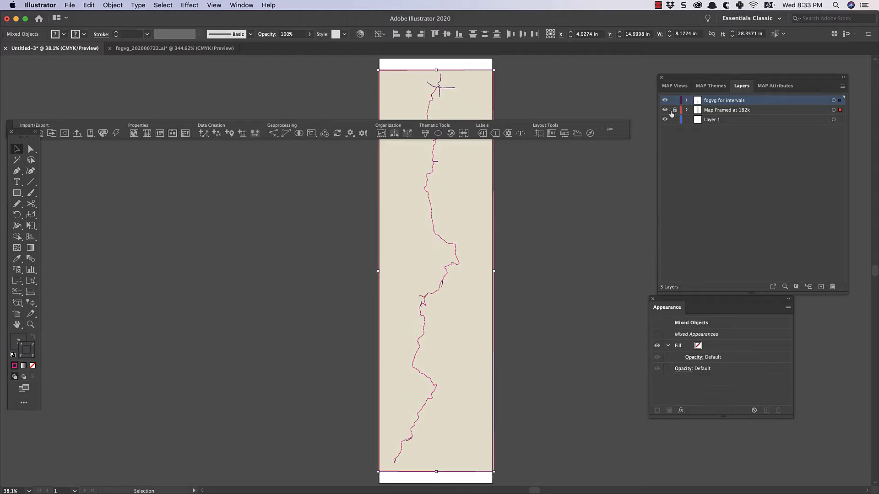
click(466, 238)
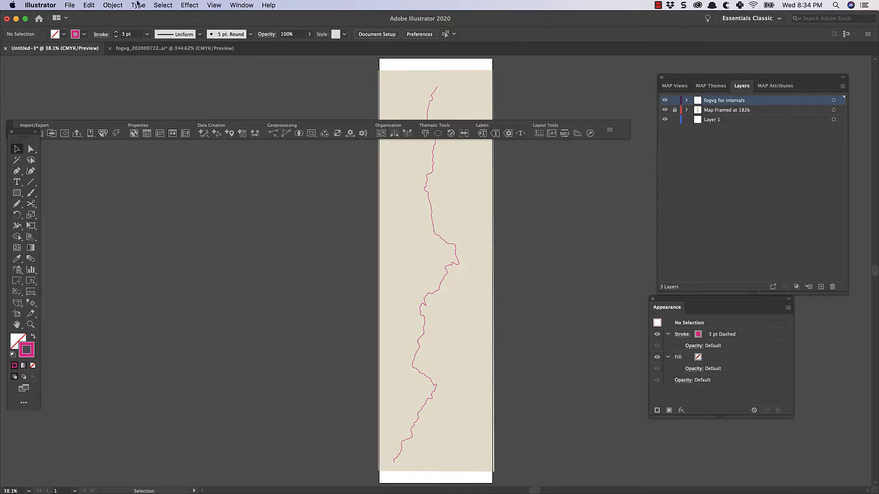
click(110, 5)
click(122, 90)
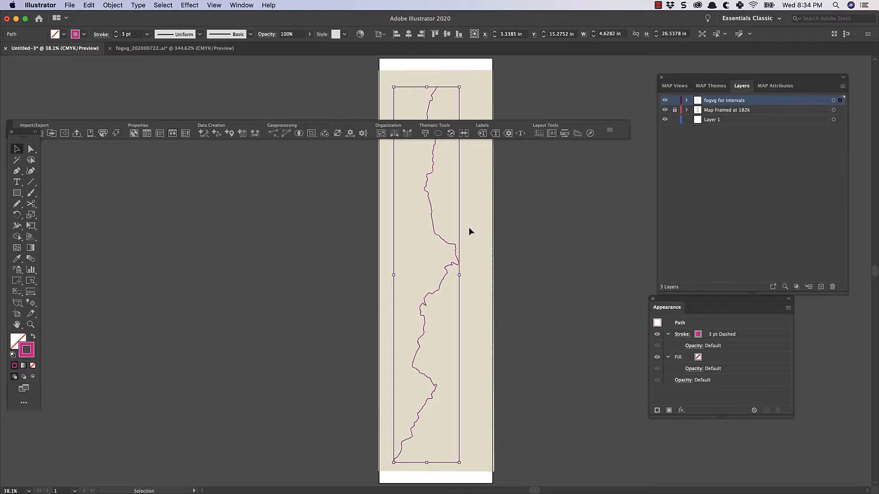
- Add interval points to the fogvg for intervals layer every 1 US Survey Mile on a new legend layer, labelling the first interval
click(351, 134)
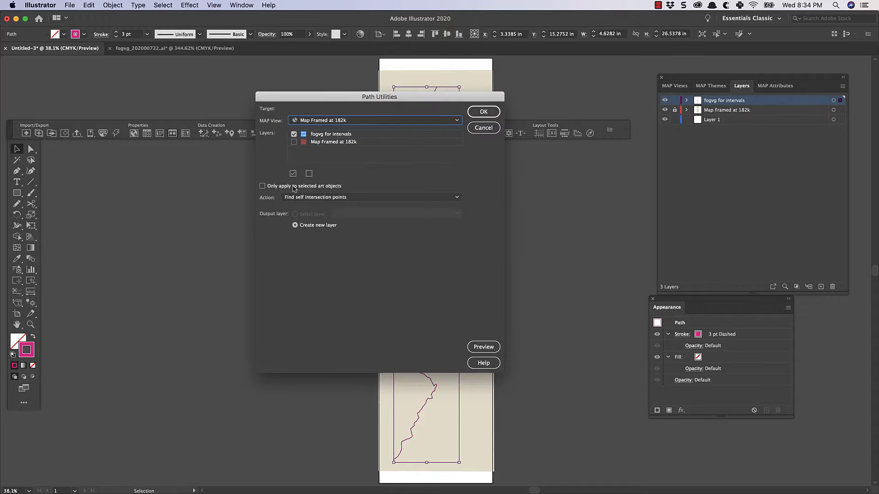
click(304, 197)
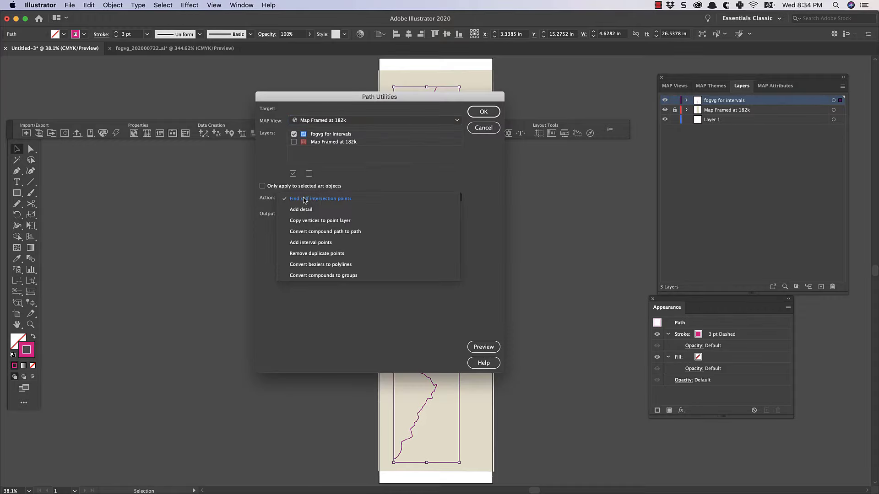
click(311, 242)
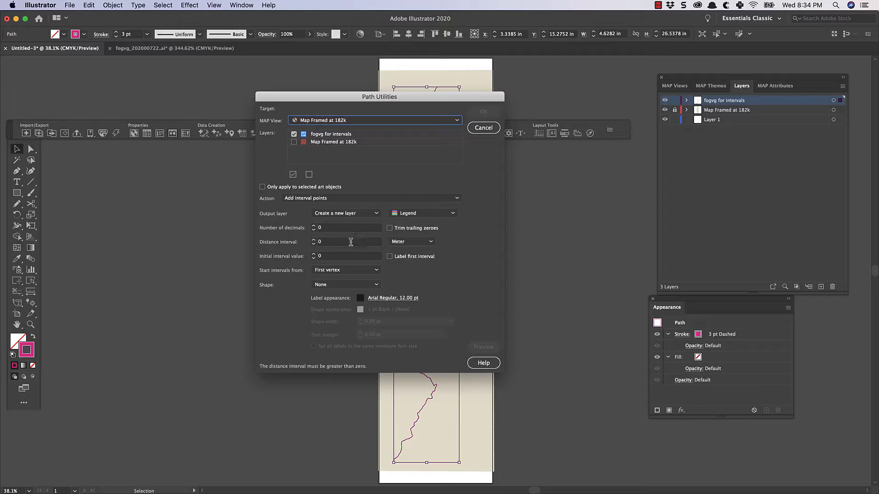
click(416, 243)
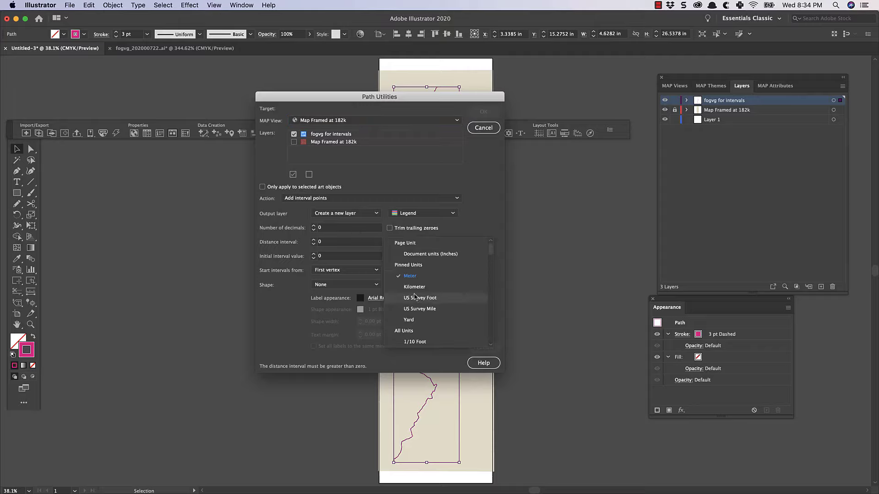
click(417, 309)
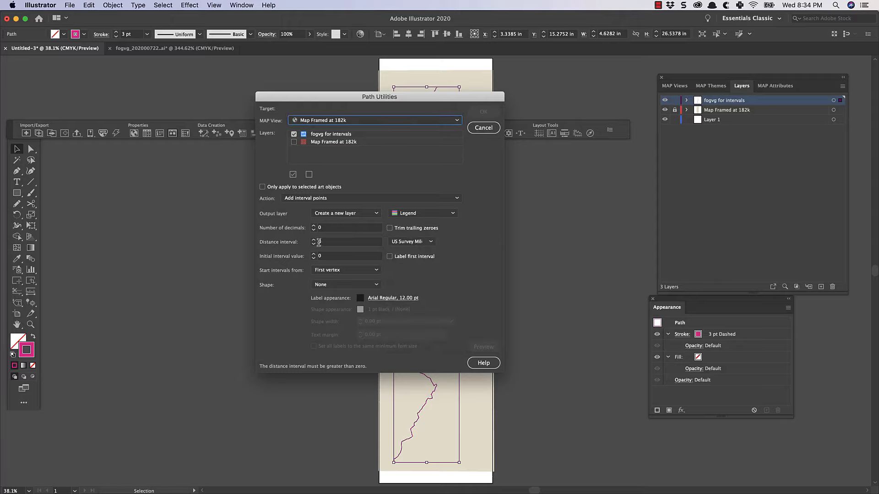
click(319, 242)
text(1)
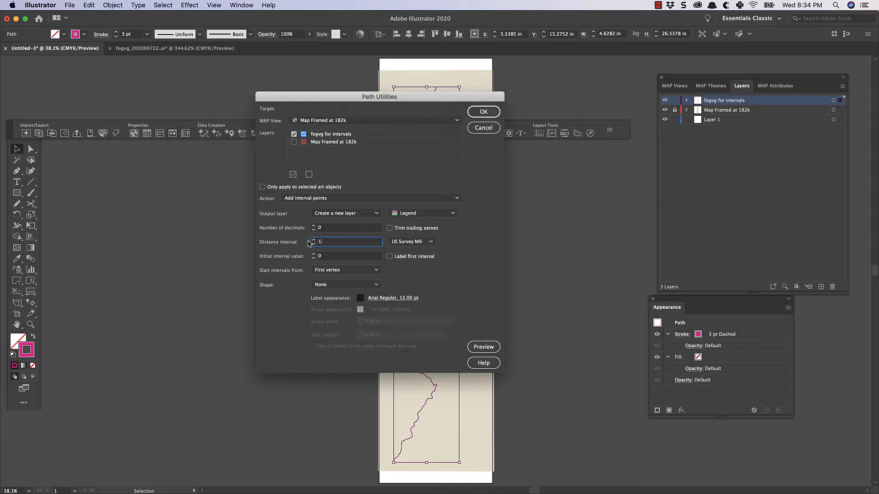
key(Tab)
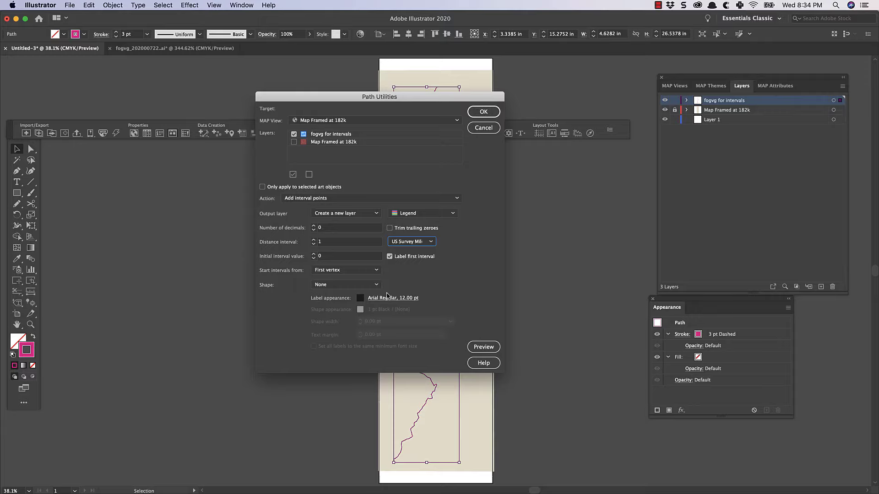
click(486, 112)
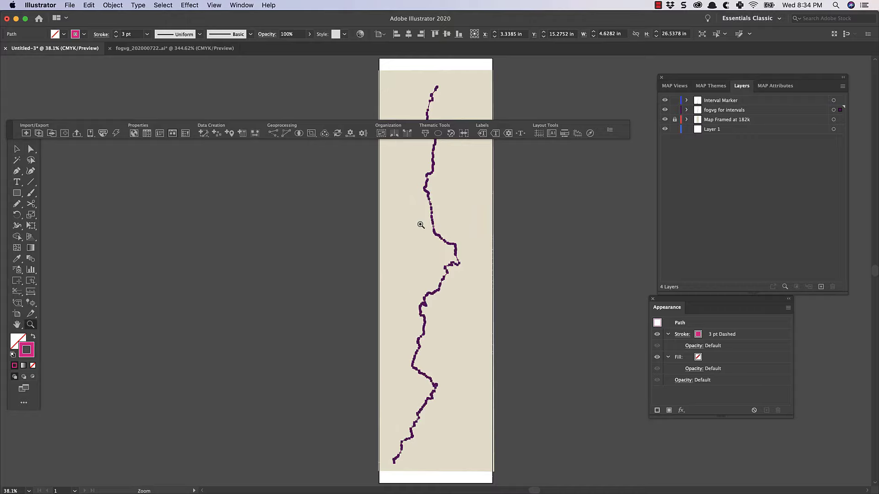
- Check the mile labels along the middle of the trail up close and undo the added interval points
drag(417, 222, 456, 249)
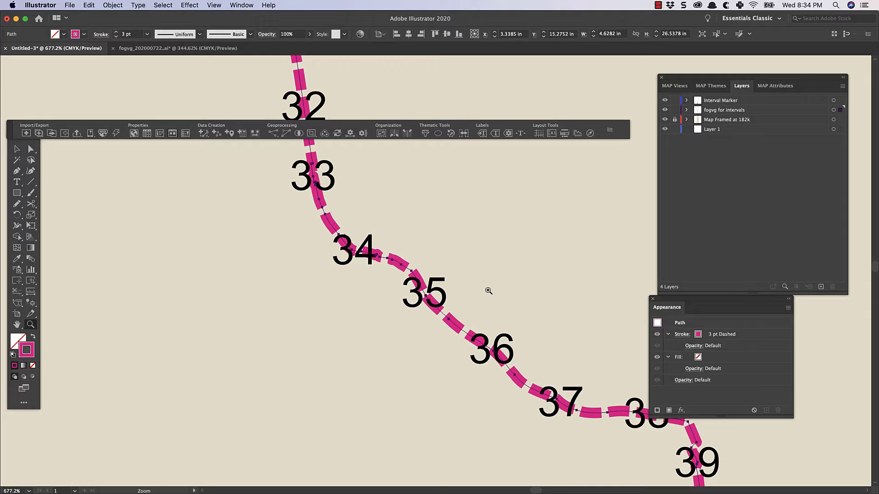
key(super+z)
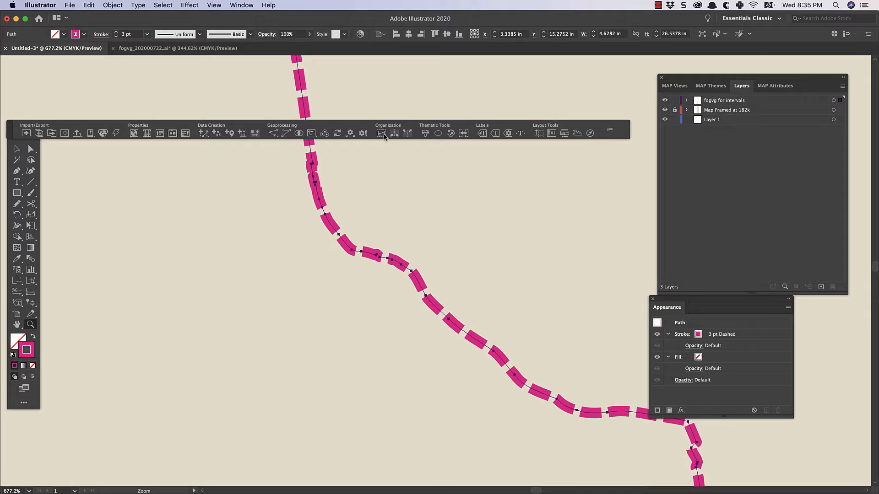
- Configure circular interval markers on the fogvg for intervals layer, 8 pt wide with the 1 pt Black / [None] appearance and a uniform minimum label size
click(350, 134)
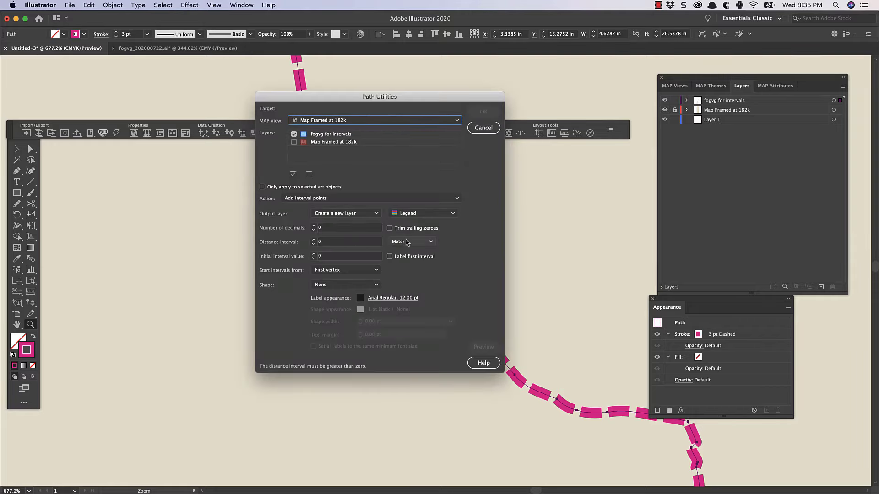
click(326, 285)
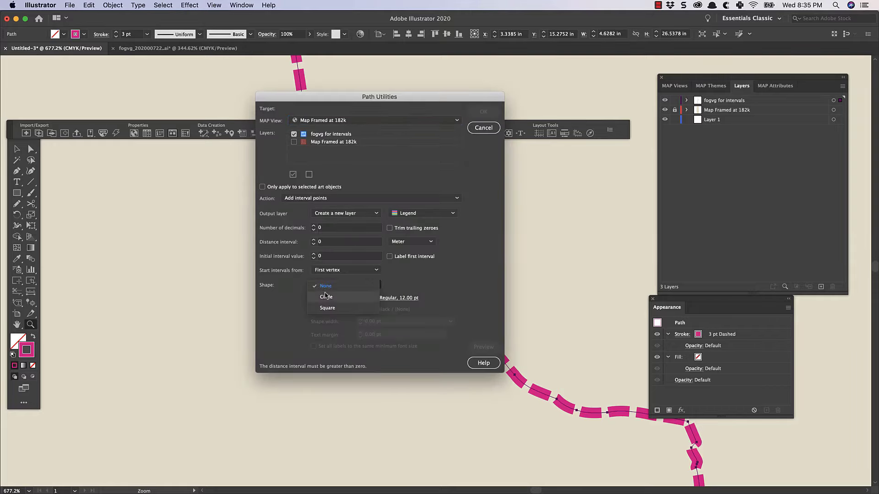
click(326, 299)
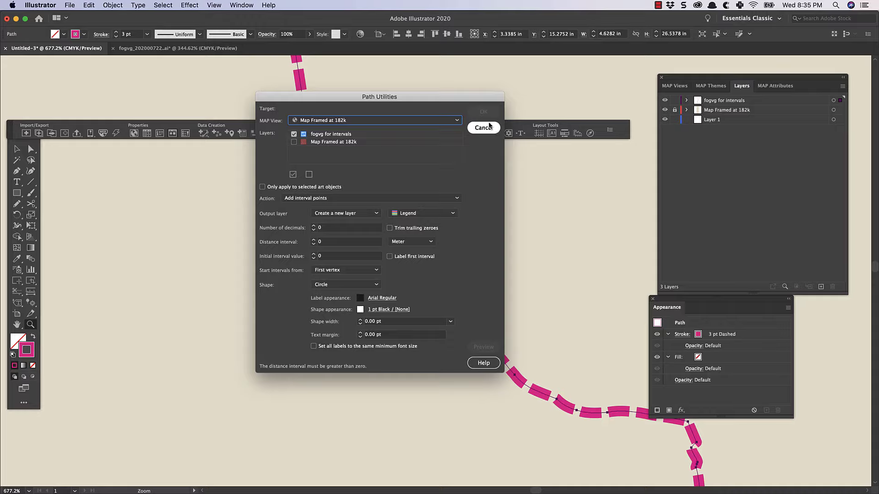
click(396, 310)
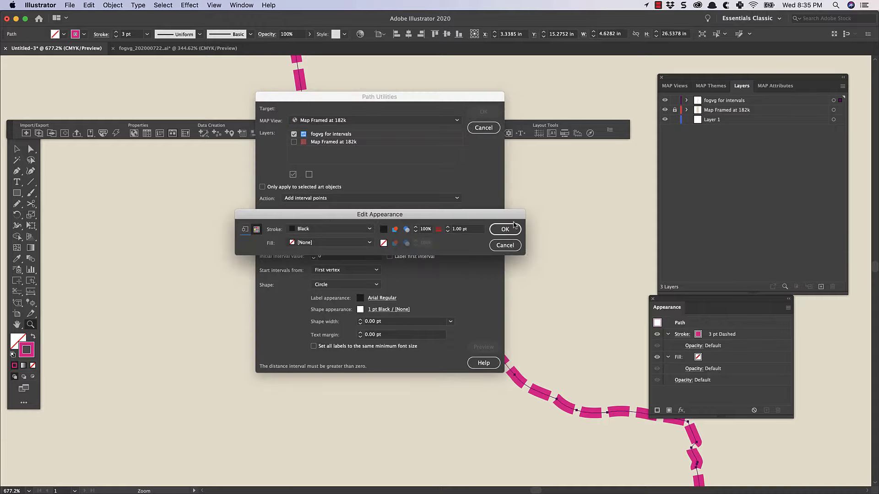
click(506, 230)
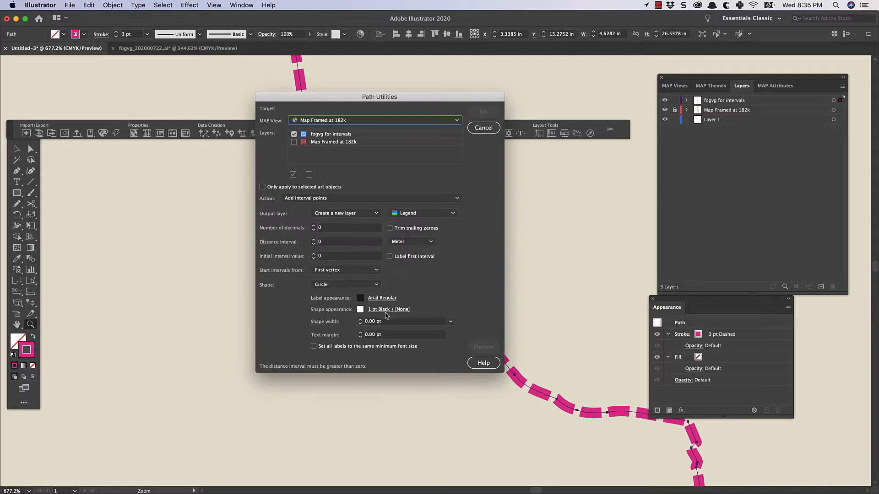
click(385, 321)
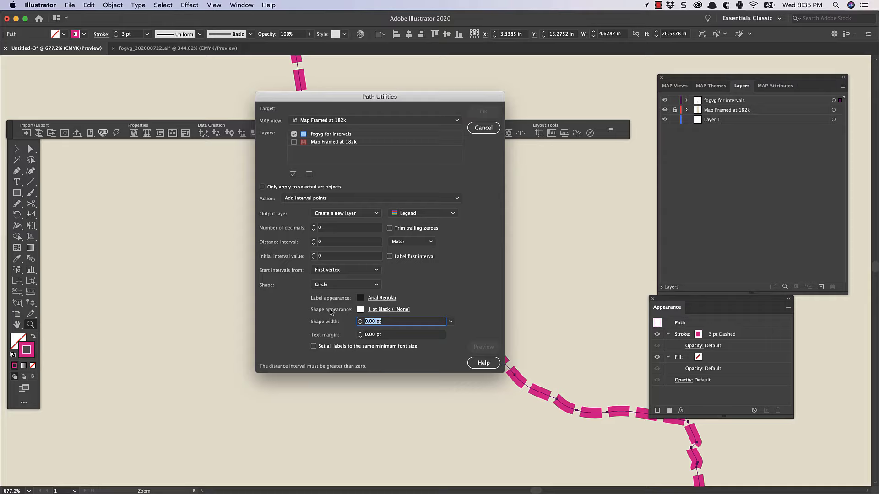
text(8)
key(Tab)
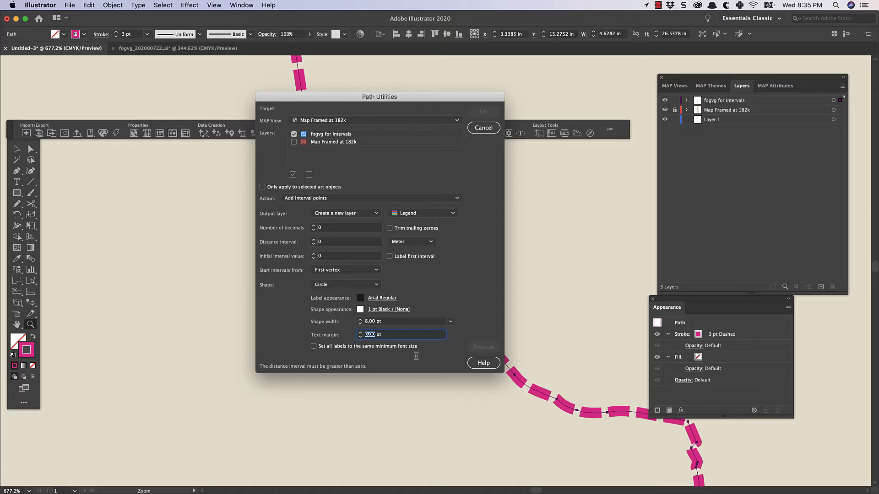
click(313, 346)
- Add the interval points every 1 US Survey Mile on a new legend layer, labelling the first interval
click(390, 242)
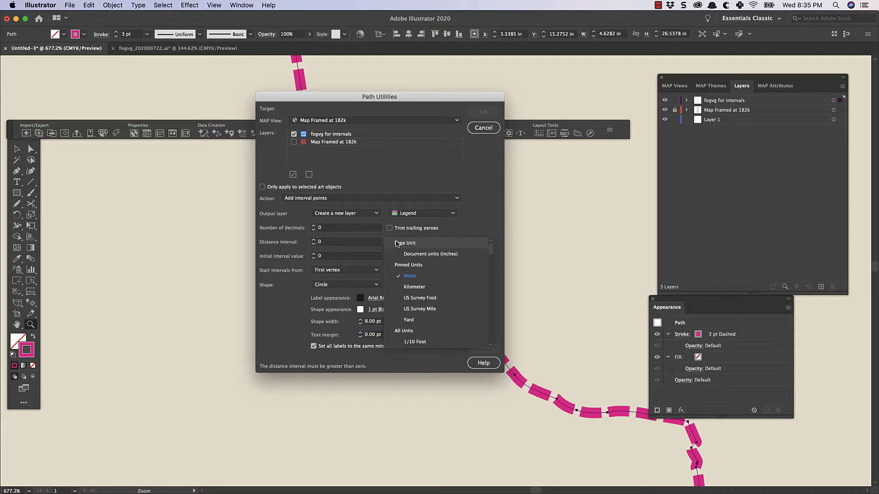
click(419, 309)
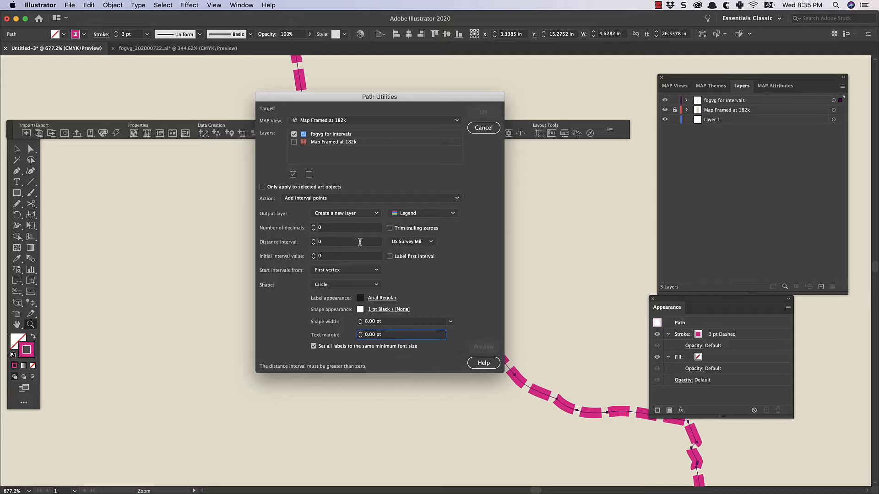
click(316, 241)
text(1)
key(Tab)
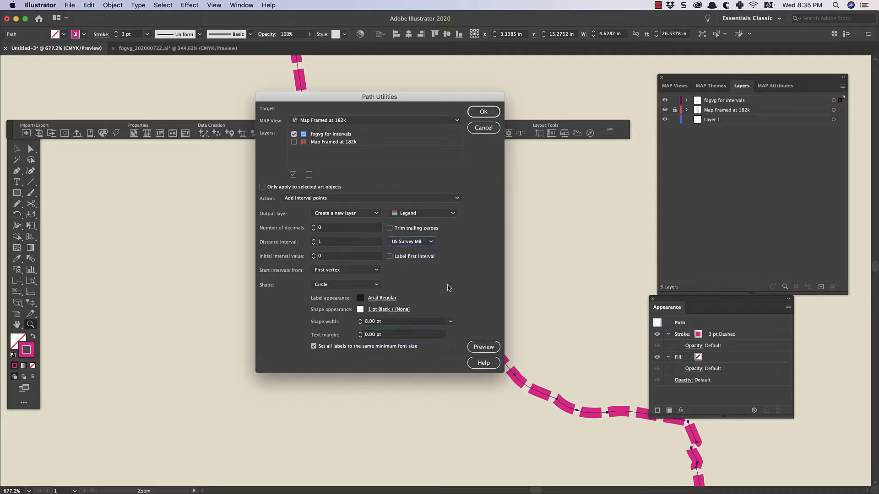
click(389, 256)
click(484, 112)
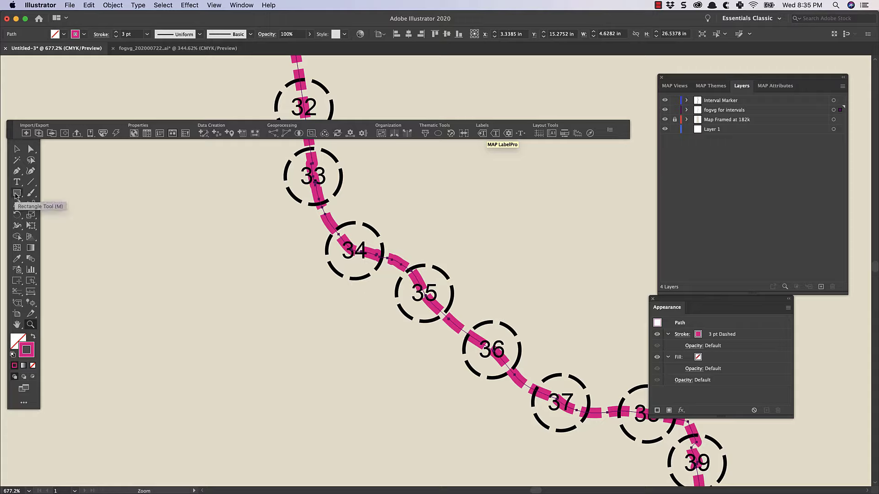
- Draw a square about 0.09 in wide in the empty area west of mile marker 34 and give it a green stroke
click(16, 194)
mouse_move(208, 250)
mouse_down()
mouse_move(241, 275)
mouse_move(232, 275)
mouse_up()
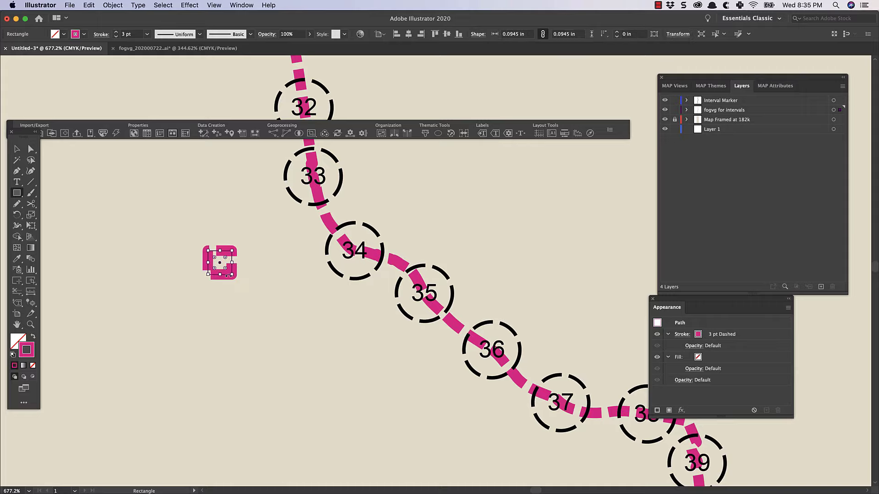
click(84, 34)
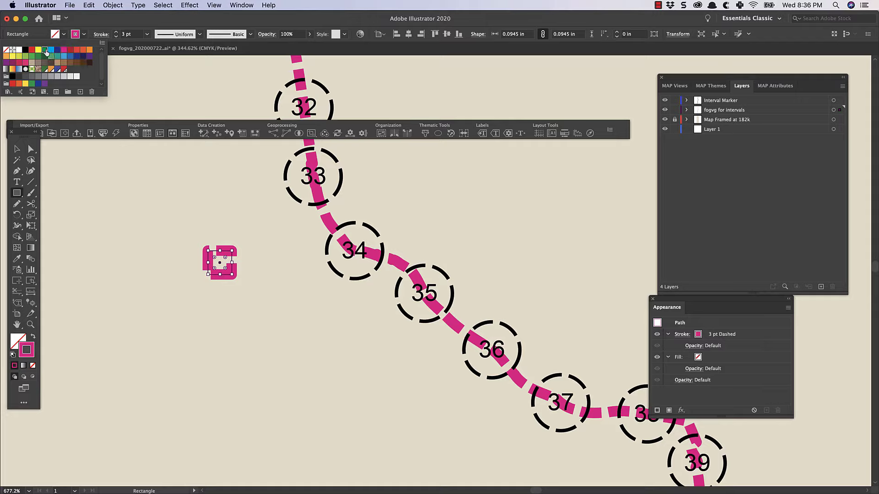
click(46, 49)
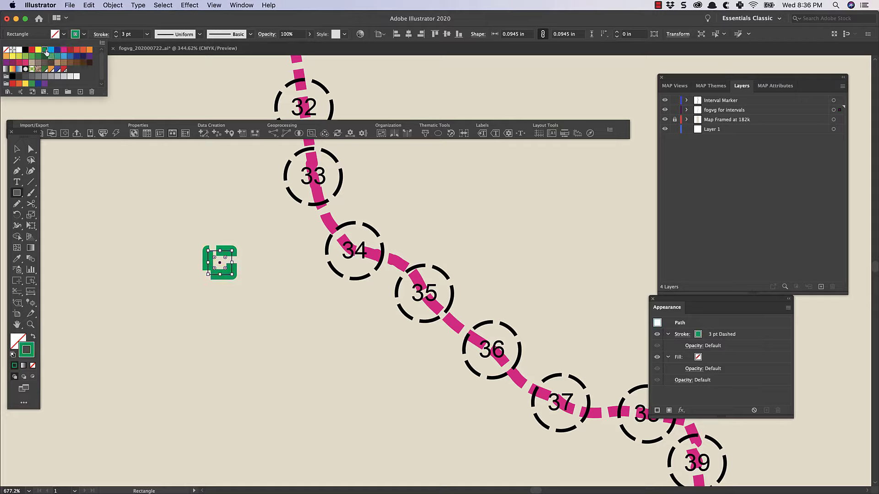
- Swap the square's stroke and fill so it is solid green without an outline, and enlarge it to about 0.124 in
click(34, 338)
click(33, 337)
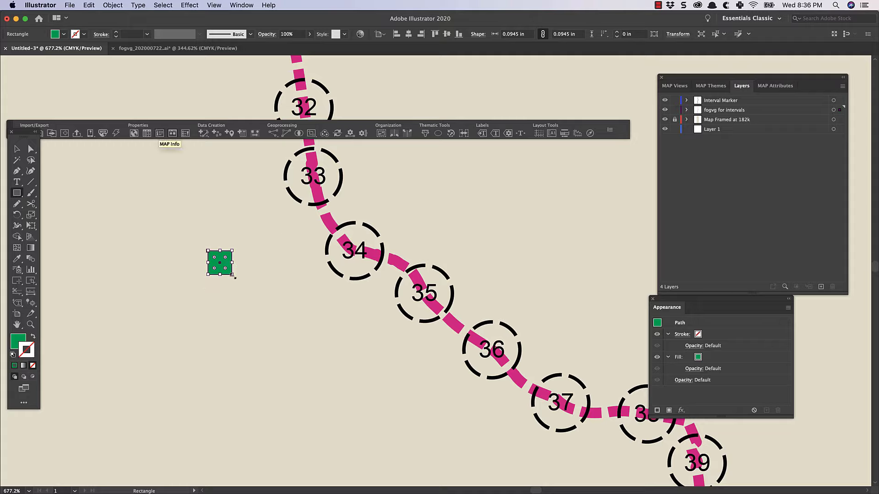
drag(233, 275, 235, 282)
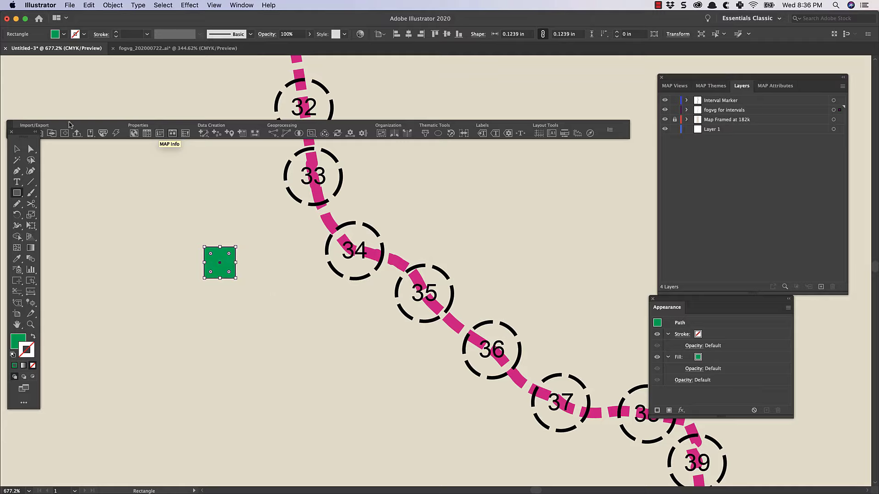
- Save the green square as a dynamic symbol named green square, and uncover the artwork behind the symbol list
click(252, 4)
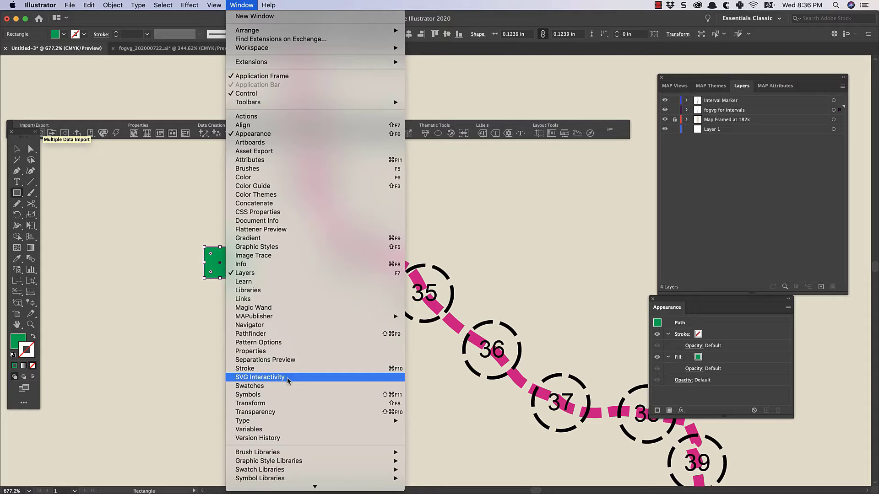
click(288, 395)
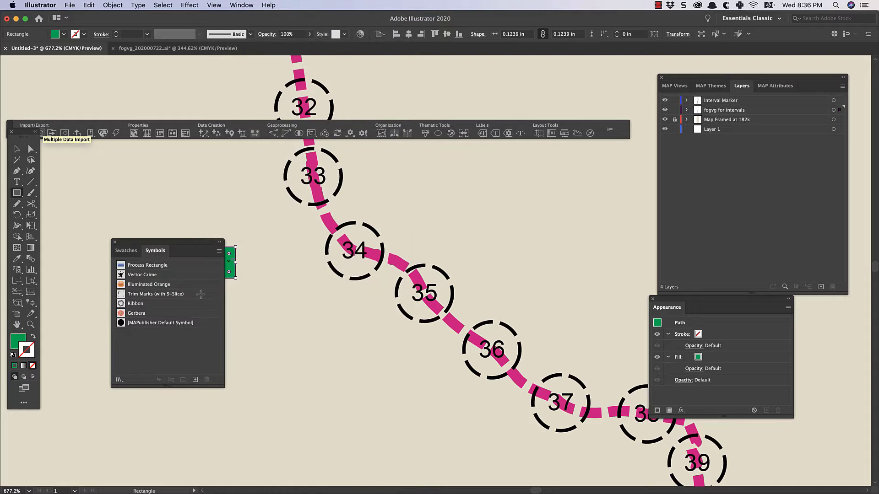
mouse_move(228, 261)
mouse_down()
mouse_move(243, 289)
mouse_move(233, 269)
mouse_move(184, 351)
mouse_up()
key(ctrl+z)
key(v)
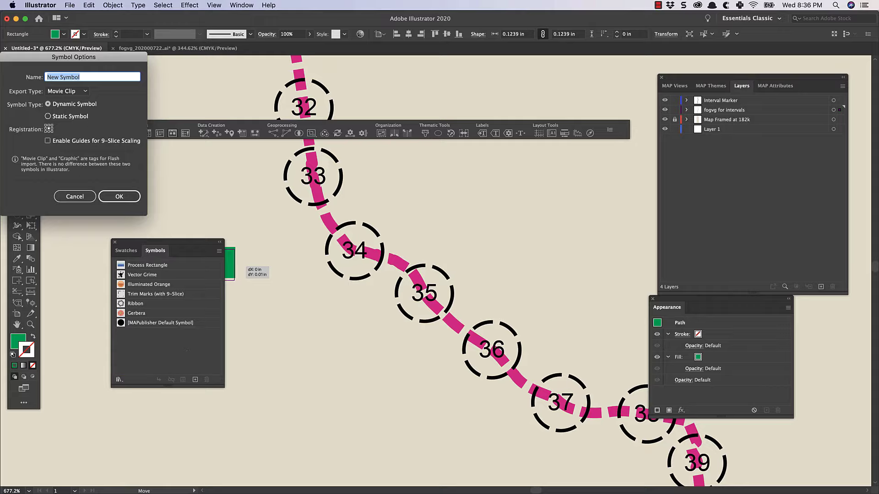
text(green square)
click(123, 197)
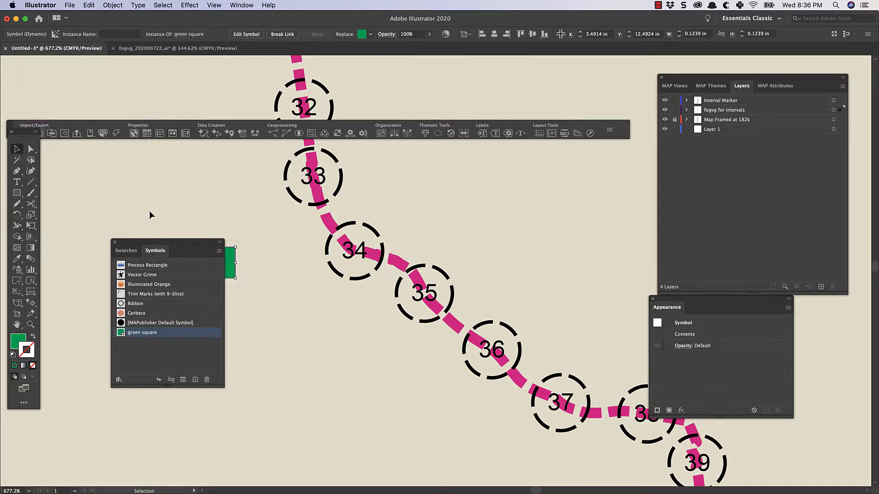
drag(131, 242, 83, 175)
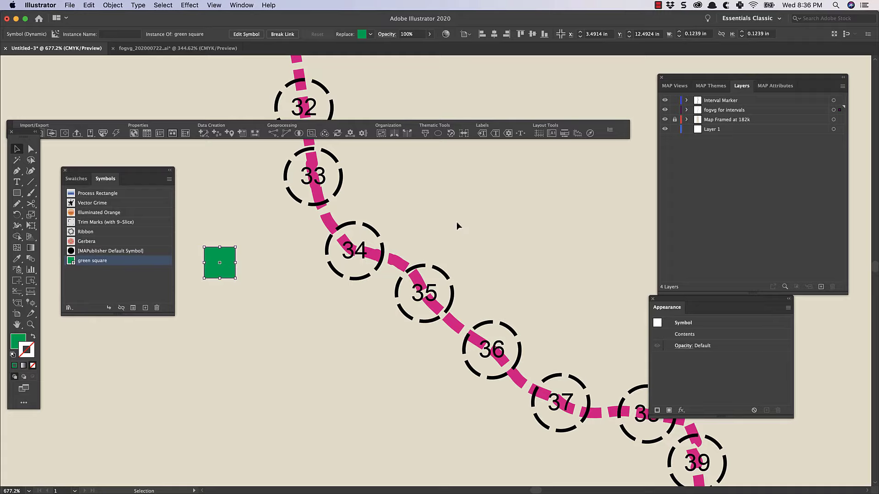
- Try to select every marker with the same fill and stroke as the whole mile 35 marker group, and deselect it
click(421, 321)
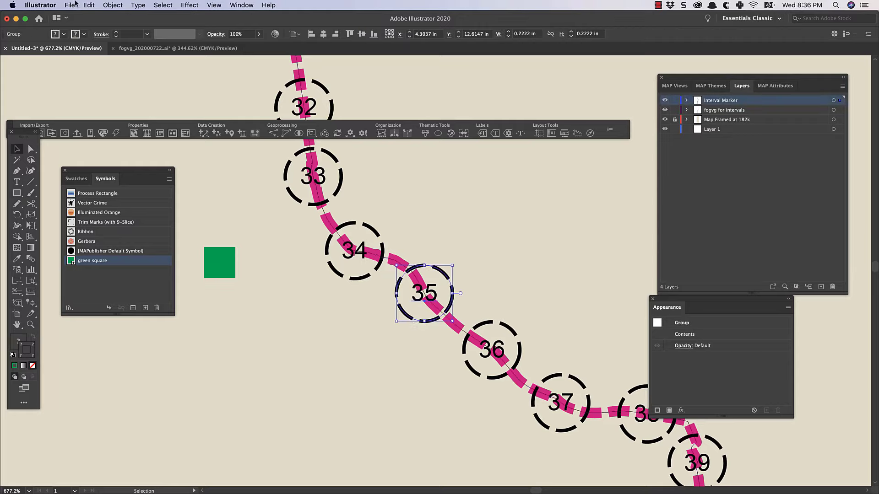
click(163, 5)
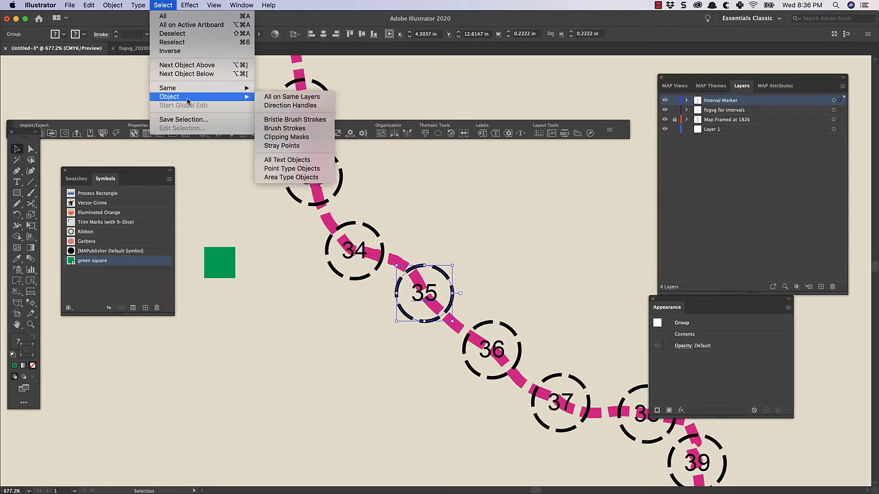
mouse_move(236, 90)
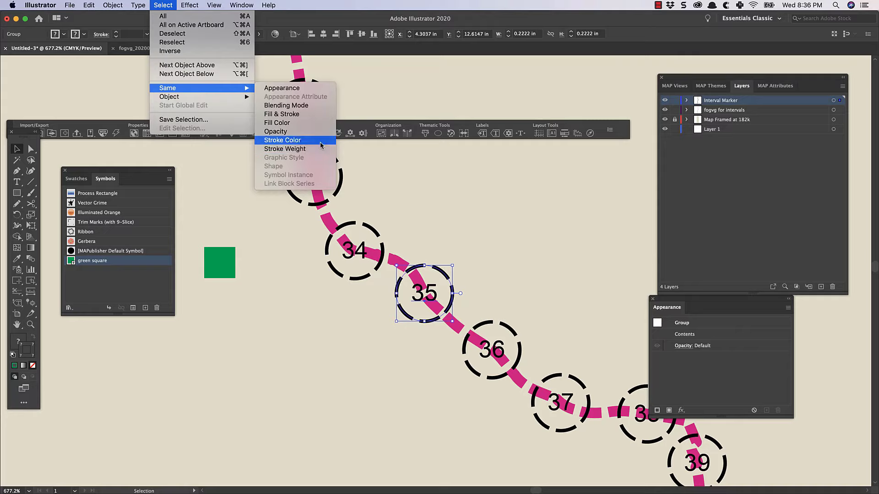
click(323, 115)
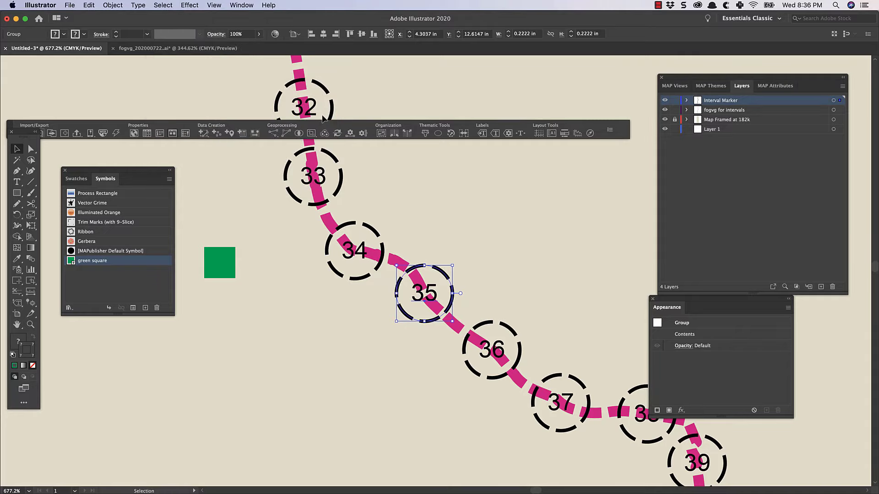
shift+click(426, 306)
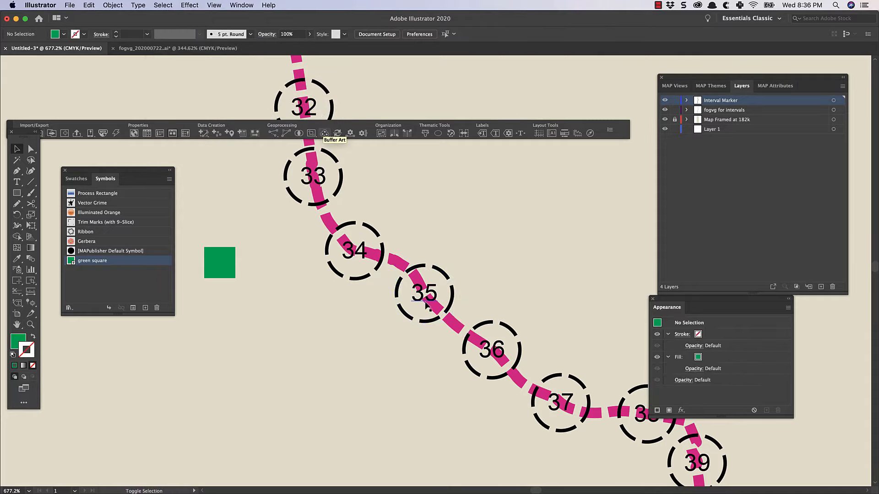
- Select only the mile 34 marker's circle within its group, and extend the selection to all circles with the same fill and stroke
key(a)
drag(28, 151, 50, 162)
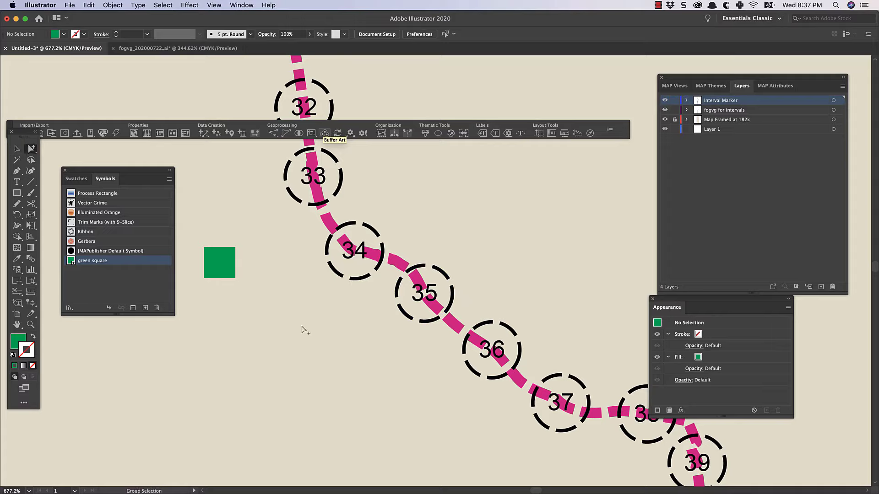
click(347, 281)
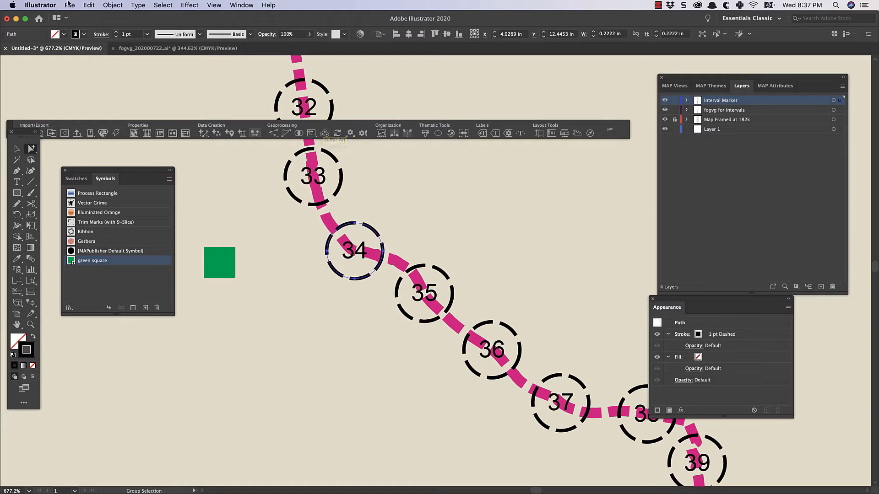
click(163, 5)
mouse_move(186, 89)
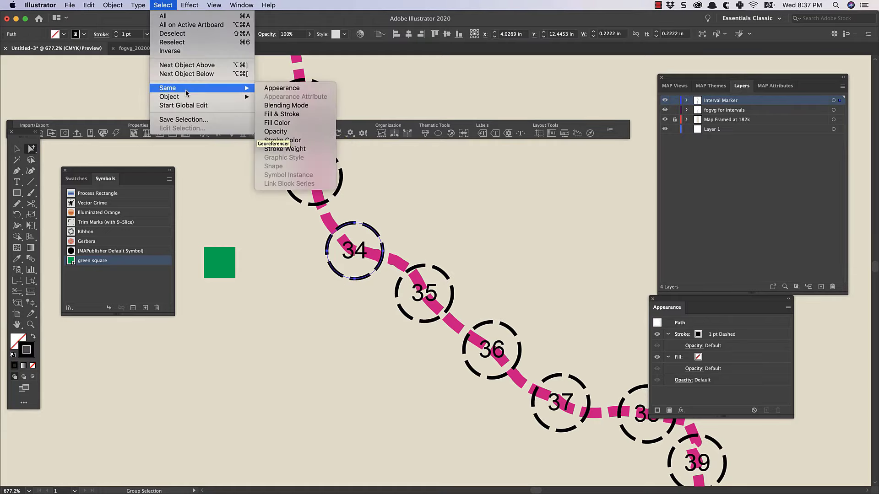
click(275, 114)
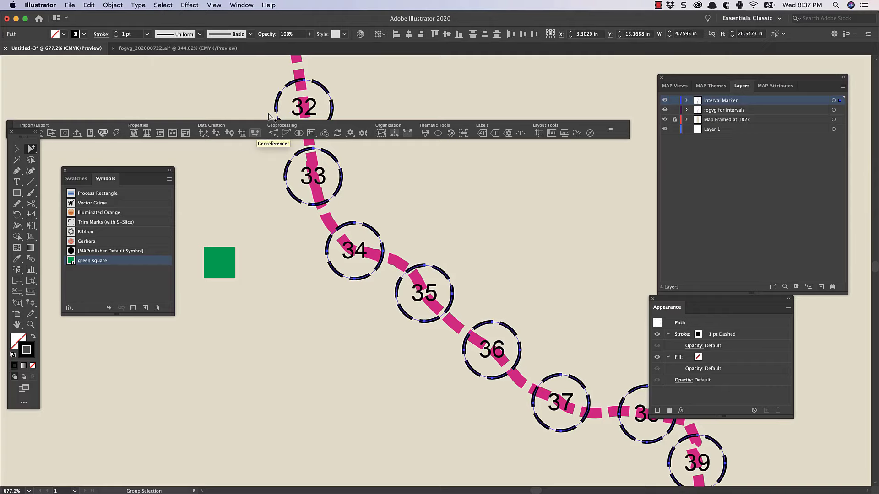
- Create a new layer named background circles
click(843, 90)
click(836, 90)
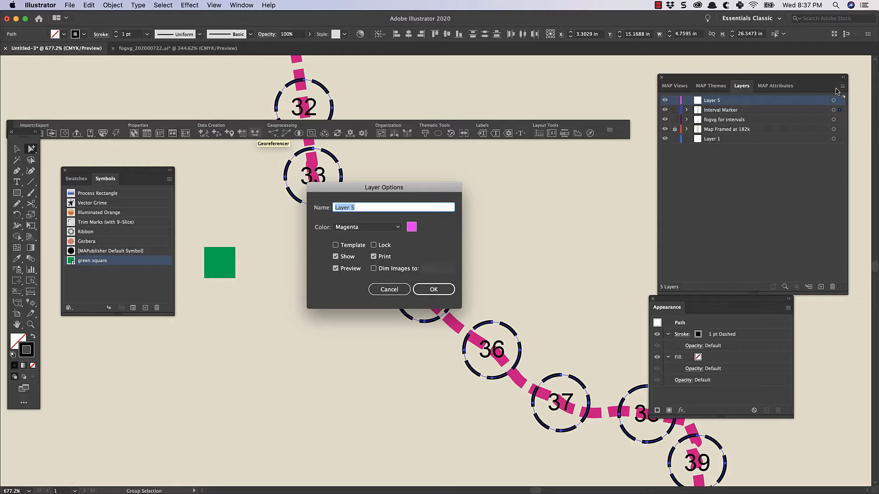
text(backgrou)
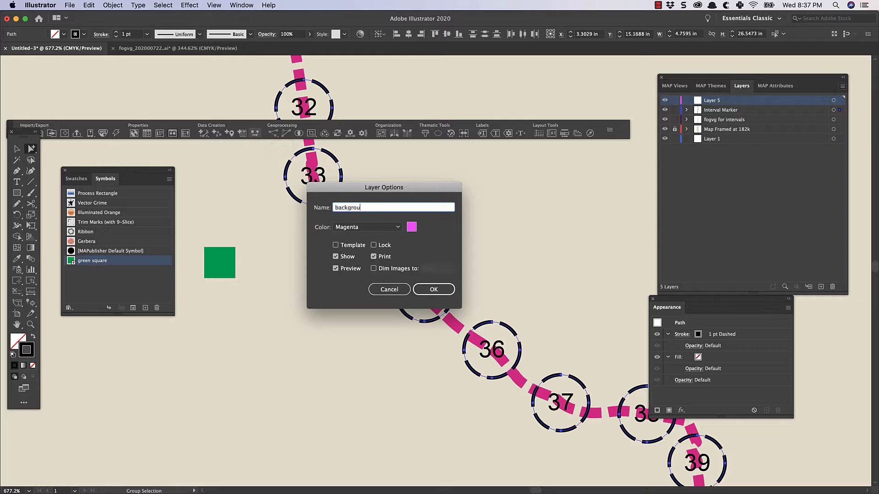
text(nd circles)
key(Return)
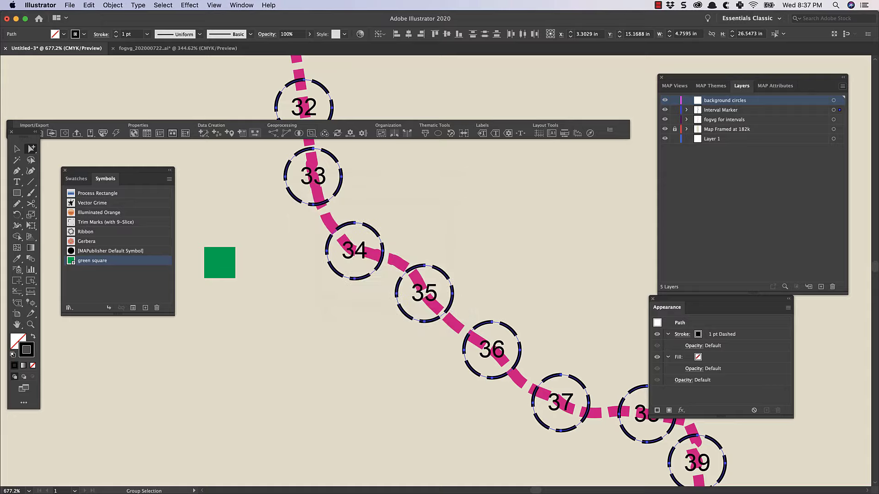
- Transfer the selected marker circles to the background circles layer and place that layer directly below Interval Marker
drag(839, 109, 839, 100)
click(776, 111)
mouse_move(777, 112)
mouse_down()
mouse_move(774, 125)
mouse_move(774, 115)
mouse_up()
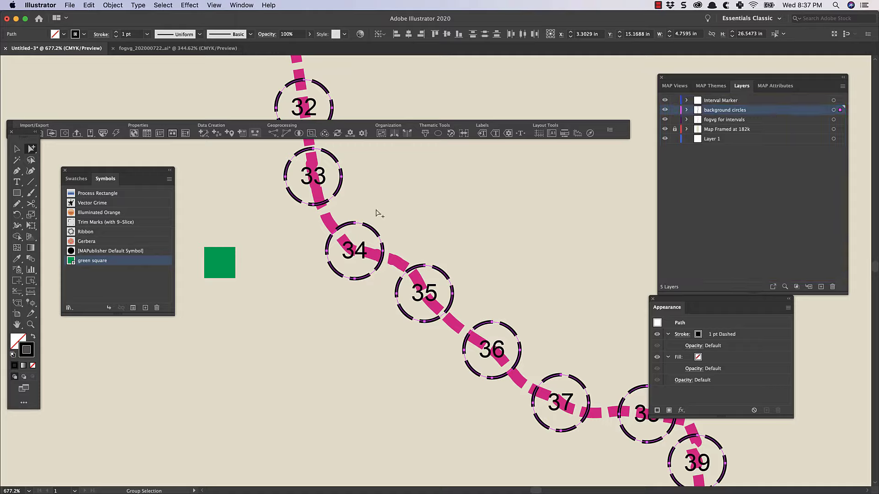
- Transfer the green square symbol instance beside the trail from the fogvg for intervals layer to the background circles layer
click(215, 270)
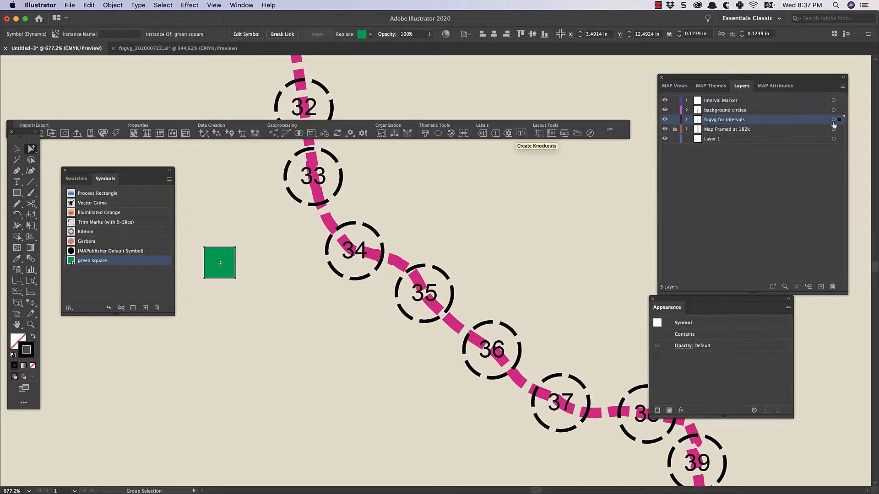
drag(839, 120, 840, 110)
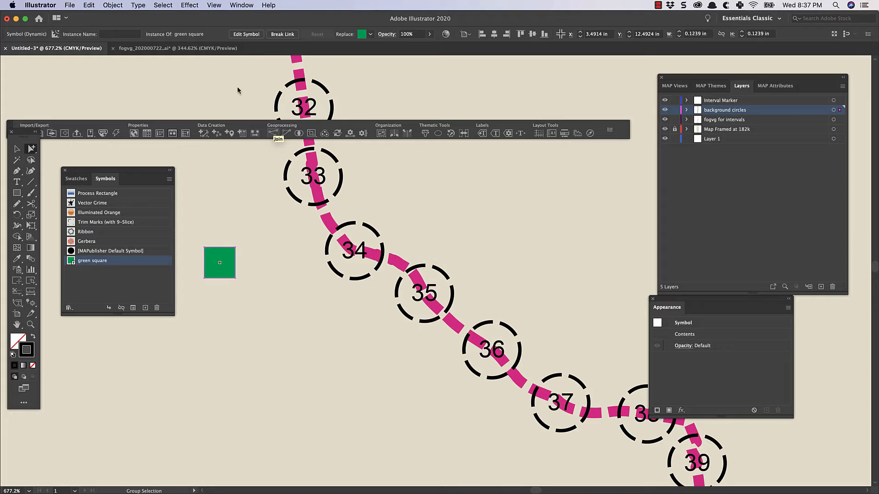
- Try to run the findAndReplaceGraphic_centered.jsx script from Dropbox's Workflows folder with only the green square selected
click(77, 5)
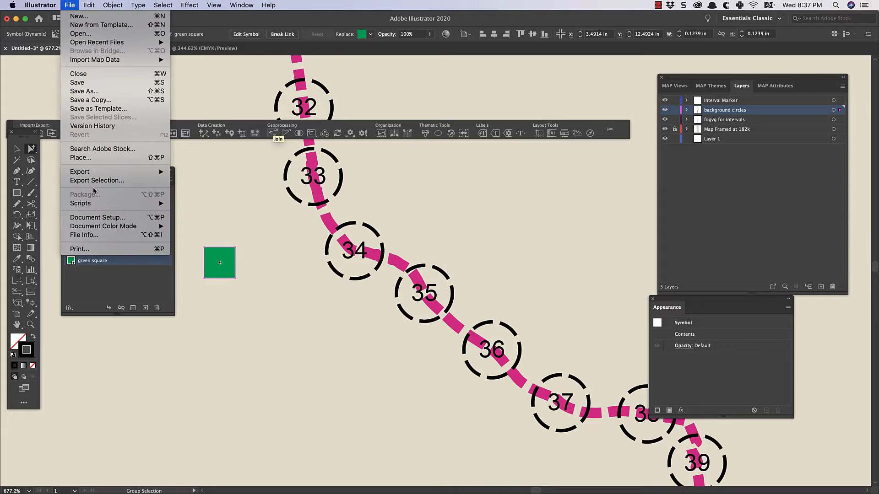
mouse_move(97, 209)
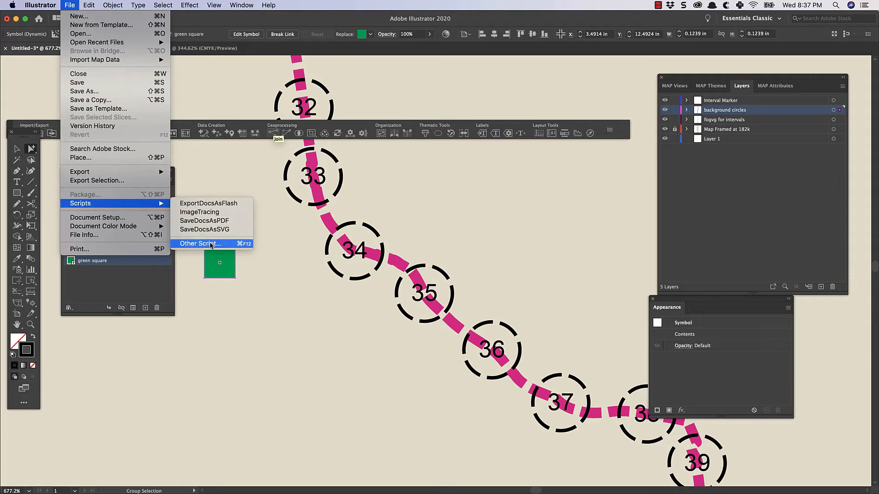
click(212, 244)
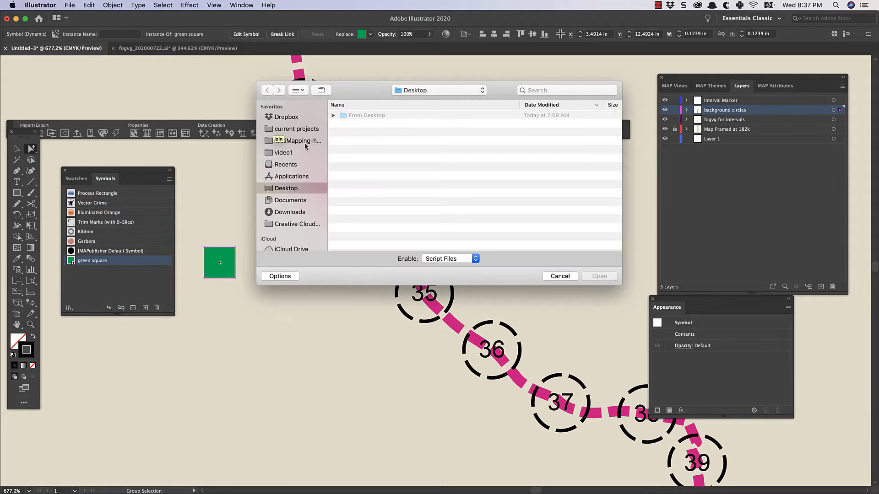
click(289, 118)
double_click(354, 151)
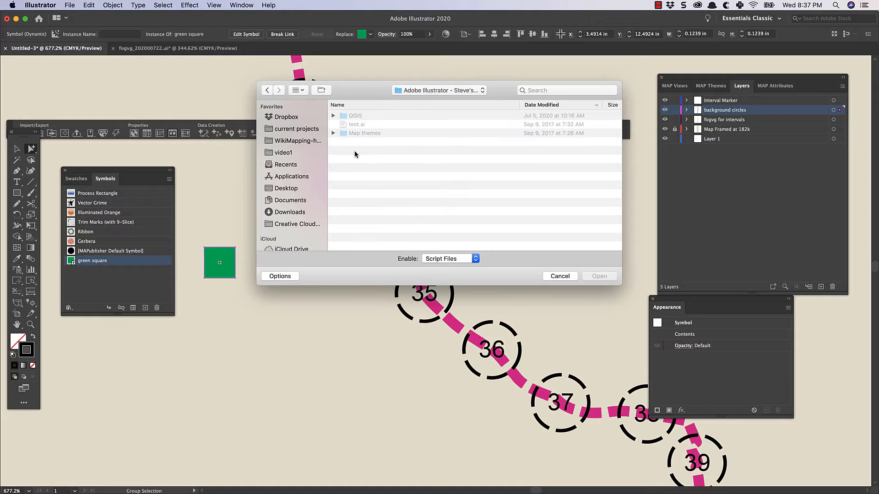
click(267, 91)
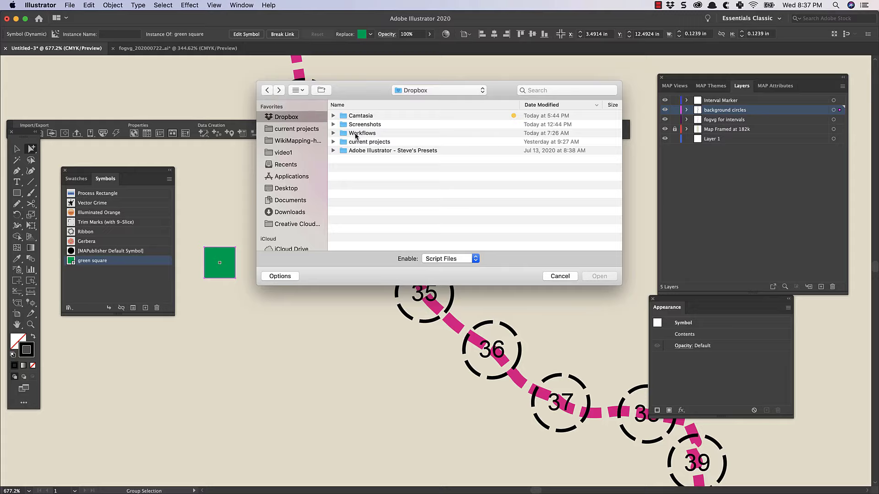
double_click(356, 133)
click(380, 159)
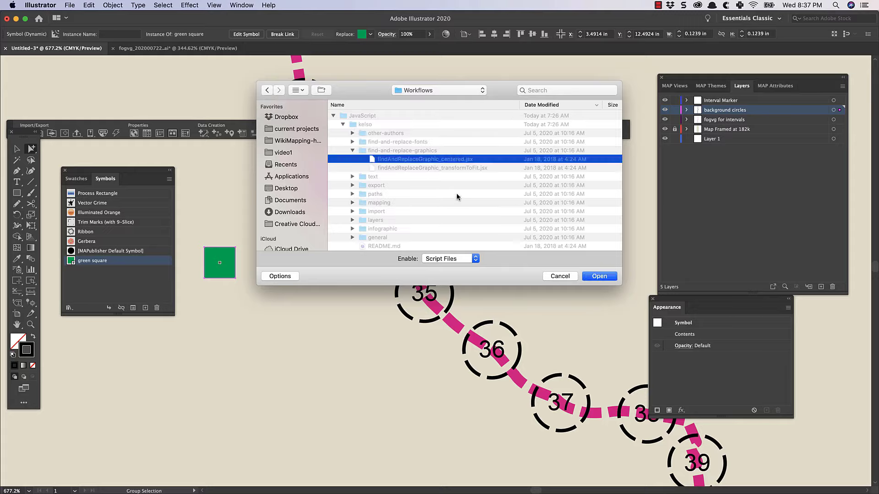
click(605, 277)
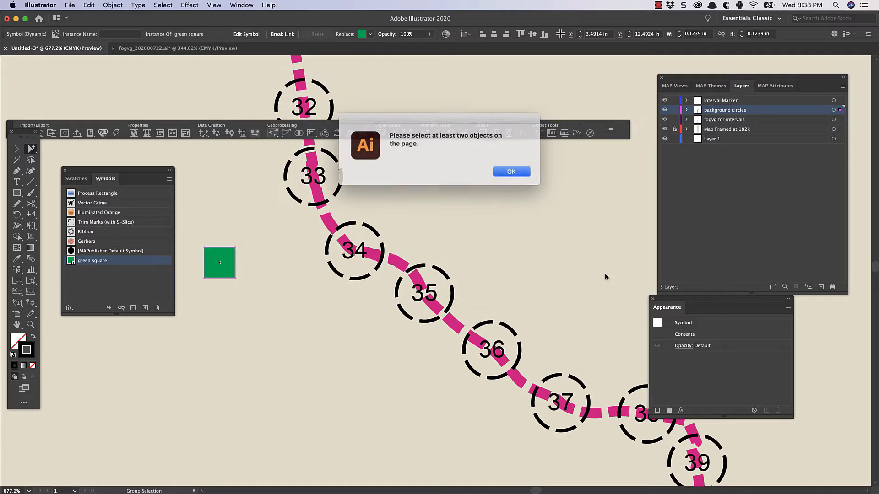
click(510, 175)
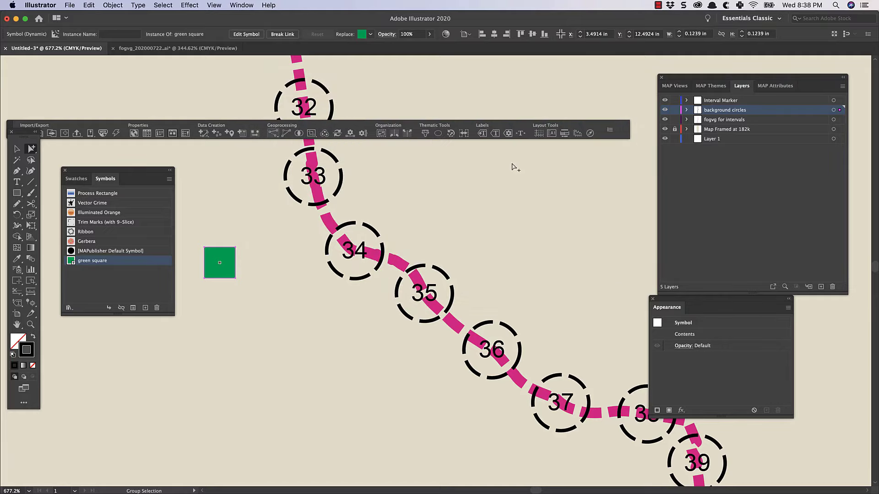
- Lock every layer except background circles and select all of that layer's circles together with the green square
alt+click(678, 113)
alt+click(676, 113)
key(super+a)
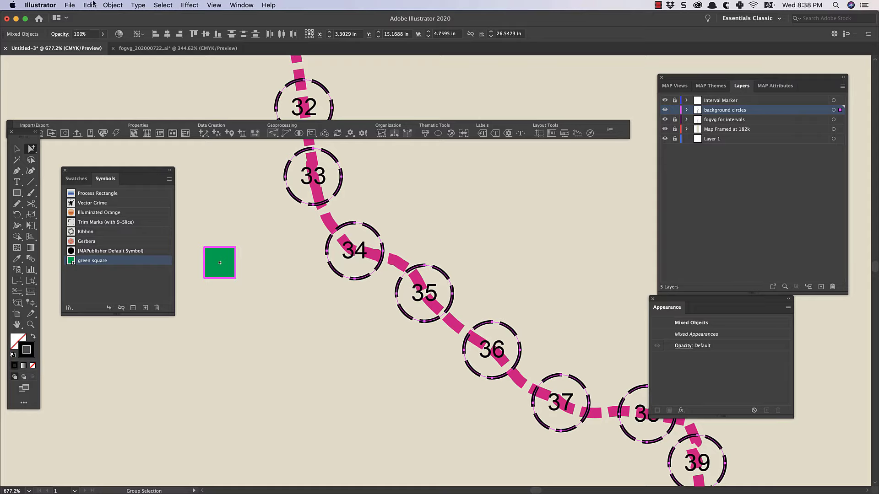
- Run the findAndReplaceGraphic_centered.jsx script to replace the selected marker circles with centered green square symbols
click(70, 5)
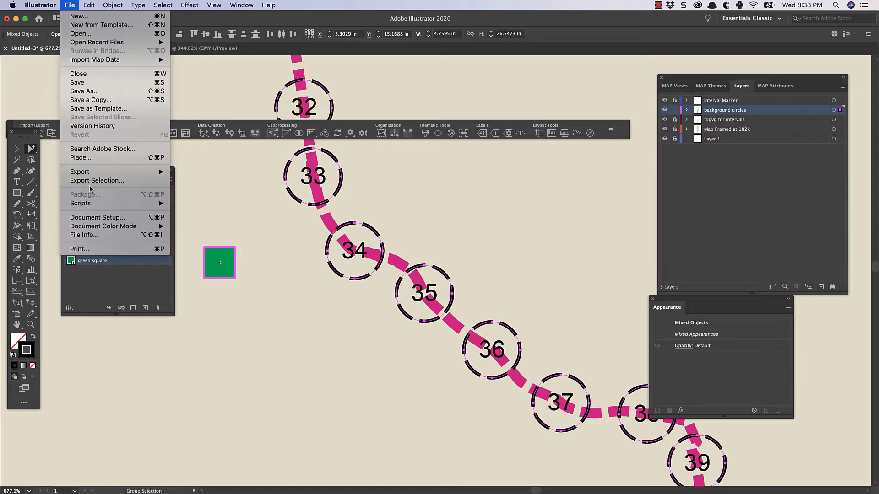
mouse_move(113, 204)
click(203, 244)
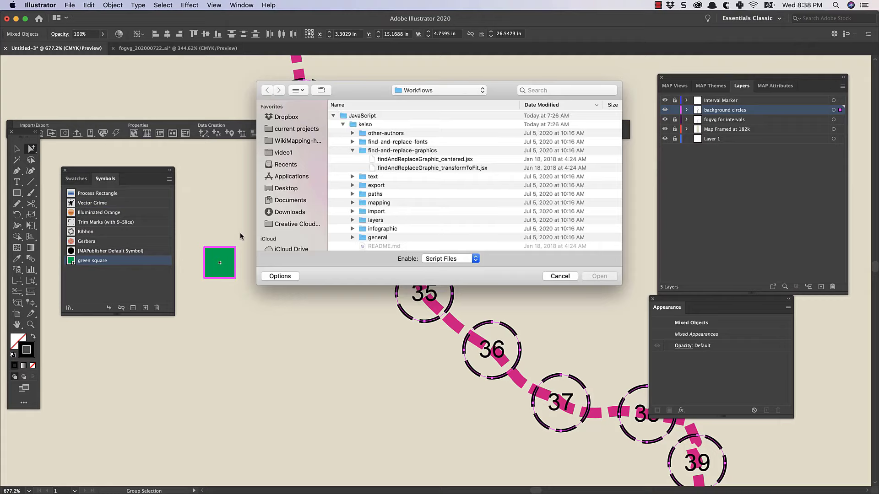
click(394, 160)
click(599, 276)
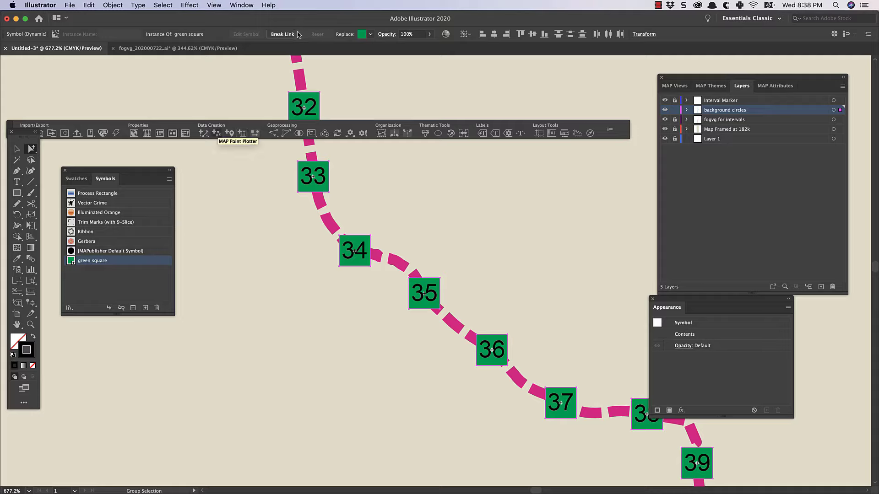
- Replace the selected marker symbols with Illuminated Orange, and swap them back to green square
click(372, 35)
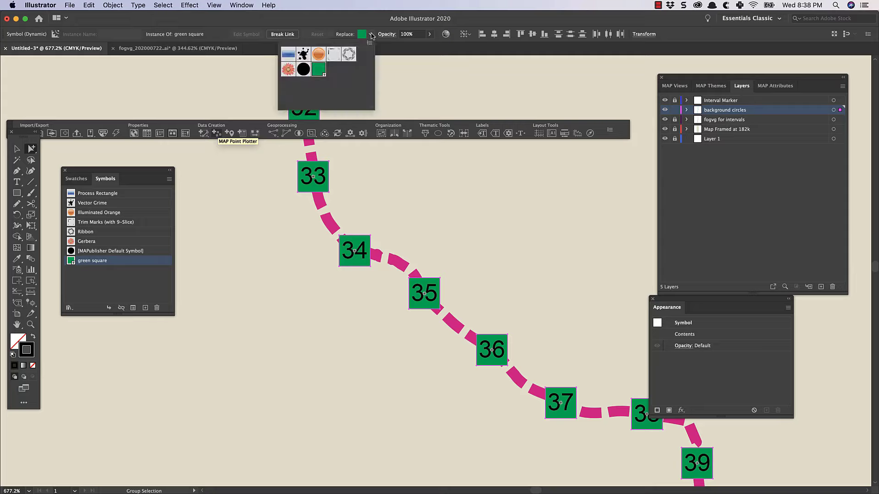
click(318, 54)
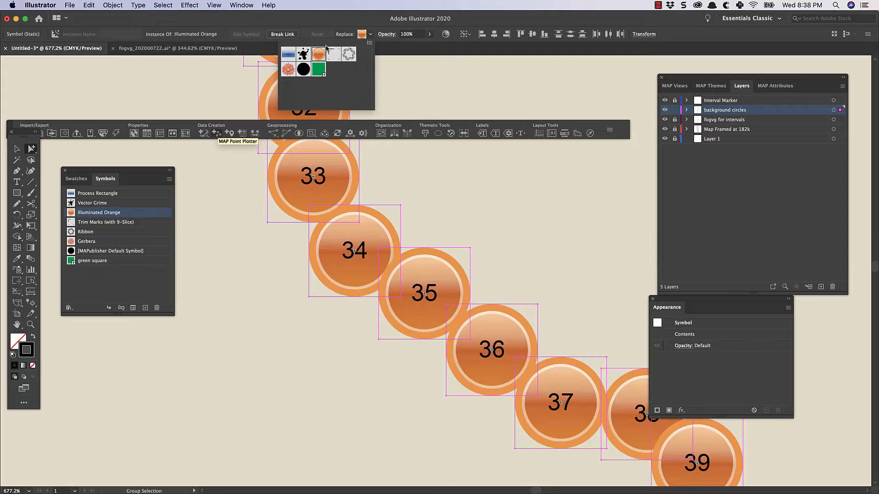
click(370, 35)
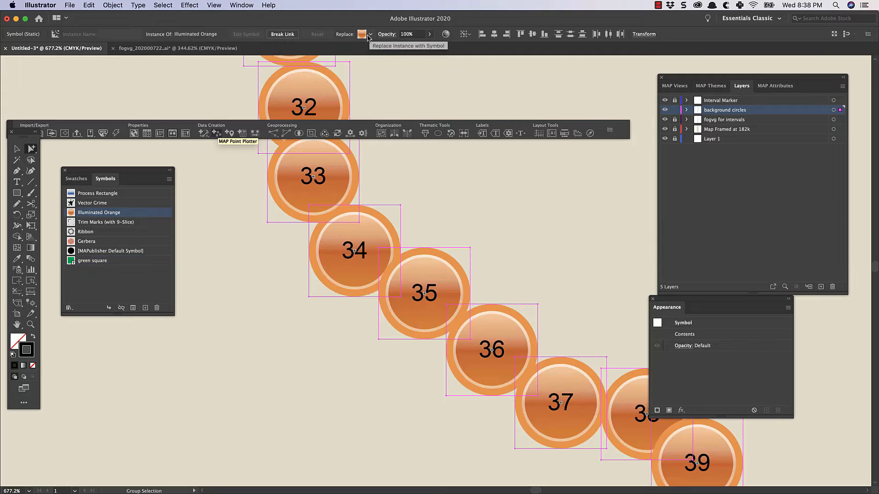
click(370, 36)
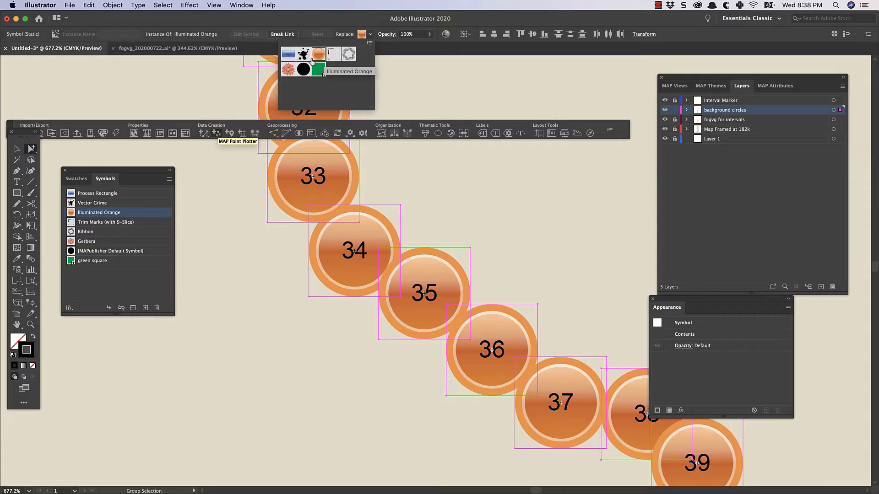
click(319, 69)
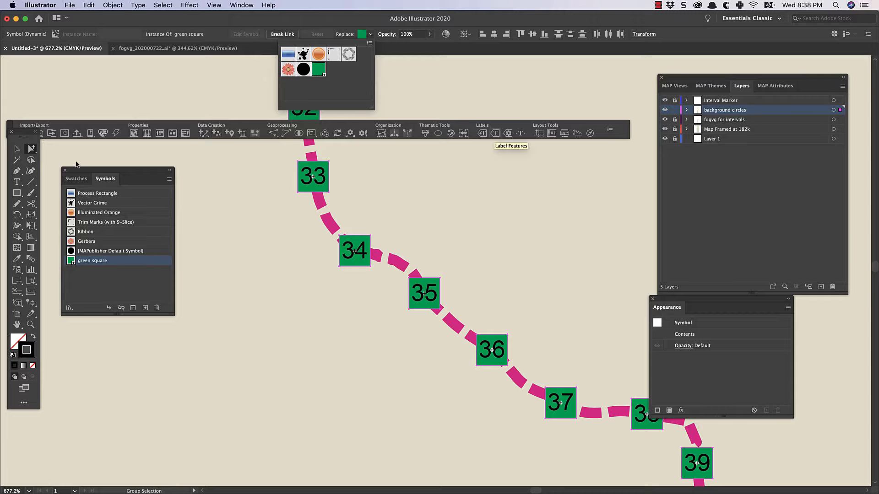
click(46, 163)
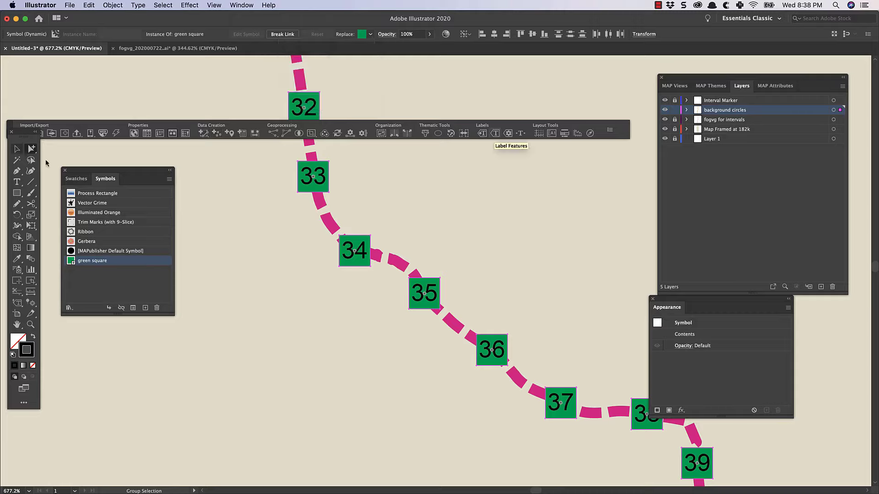
- Deselect the markers and examine the green squares up close along the northern start of the trail, from mile 0 to 8
click(295, 291)
key(super+0)
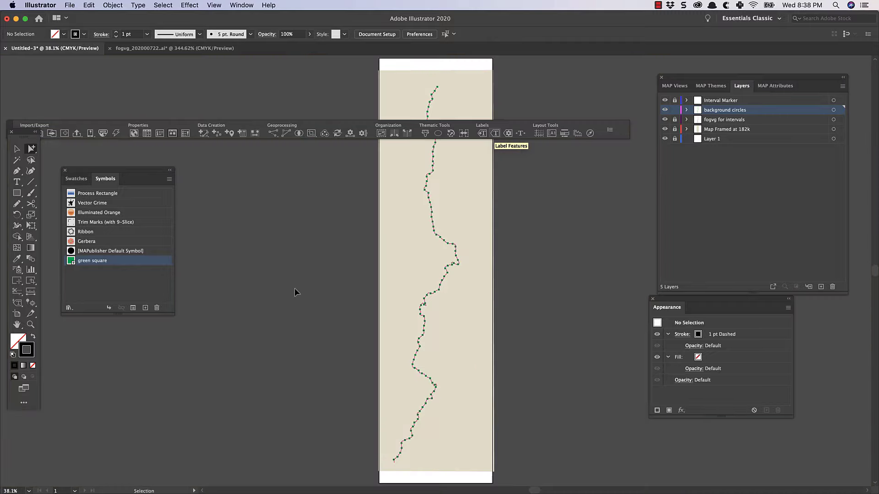
click(30, 324)
drag(431, 84, 466, 110)
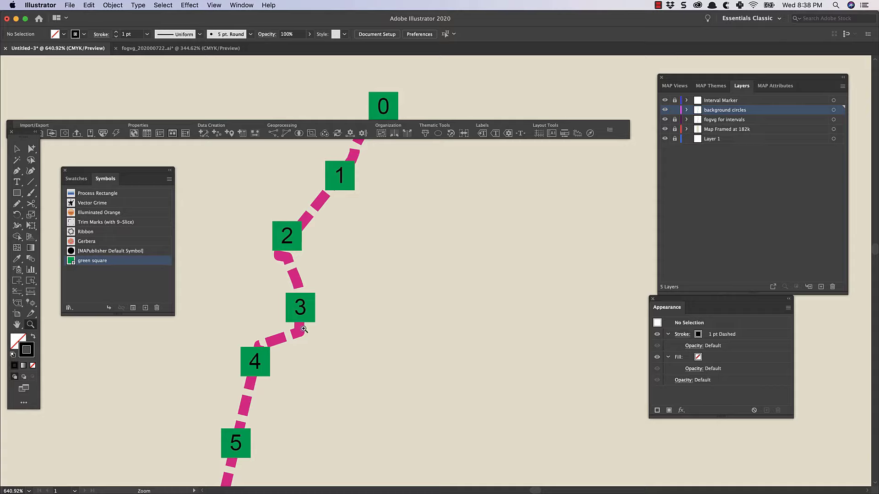
click(17, 324)
drag(398, 421, 472, 167)
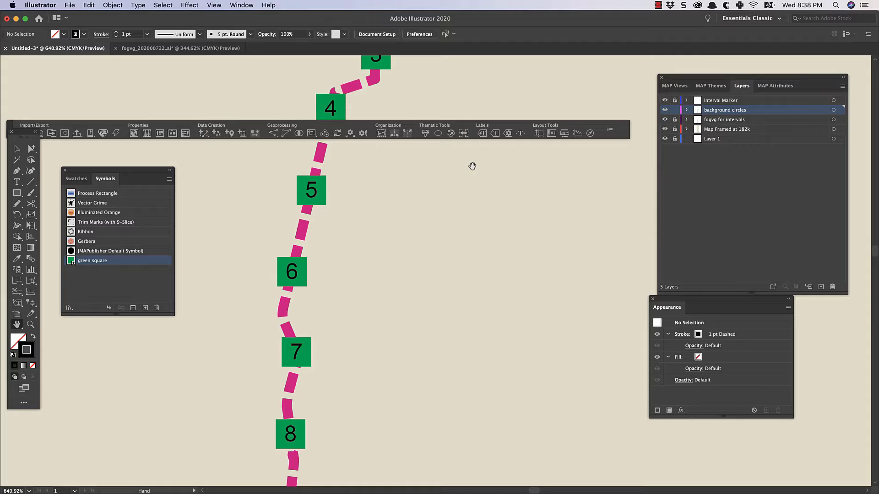
- Examine the mile 98 to 101 markers at the trail's southern end, closing the Symbols panel that covers them
key(super+0)
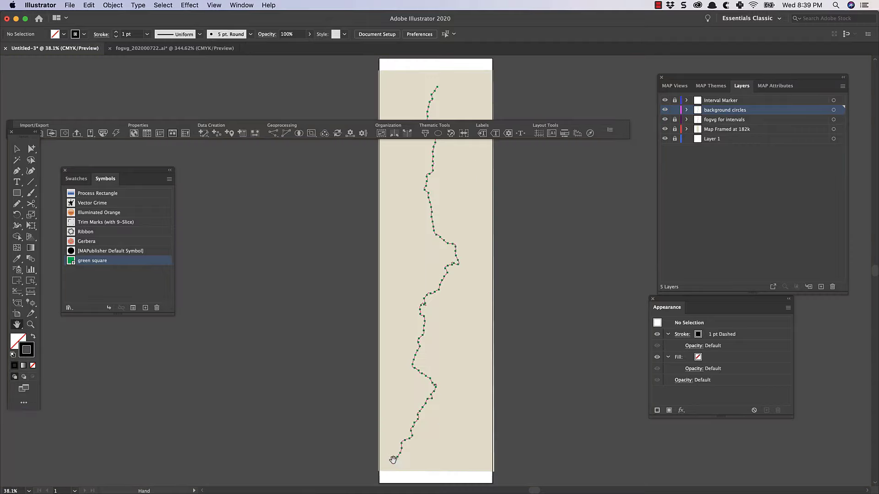
key(z)
drag(384, 453, 434, 461)
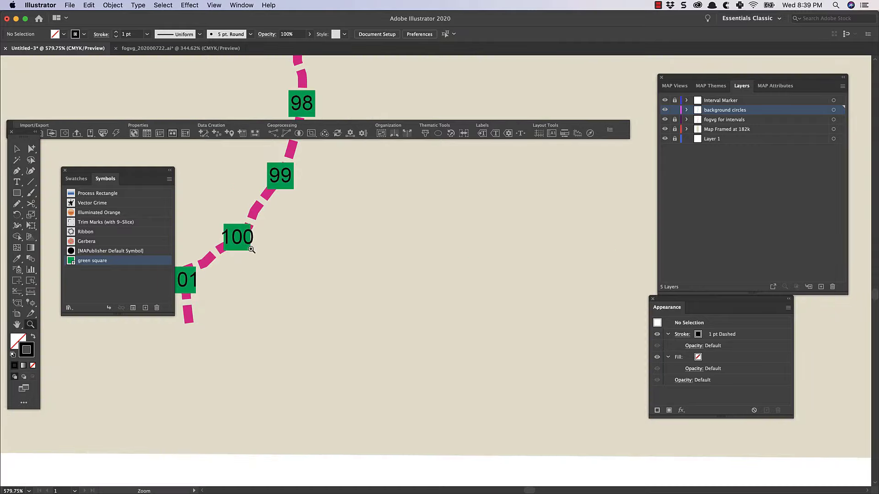
drag(74, 169, 76, 225)
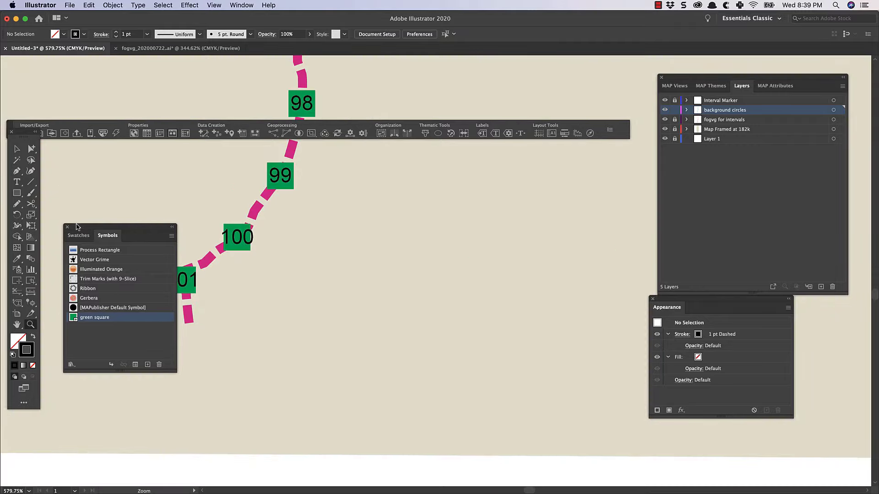
click(67, 227)
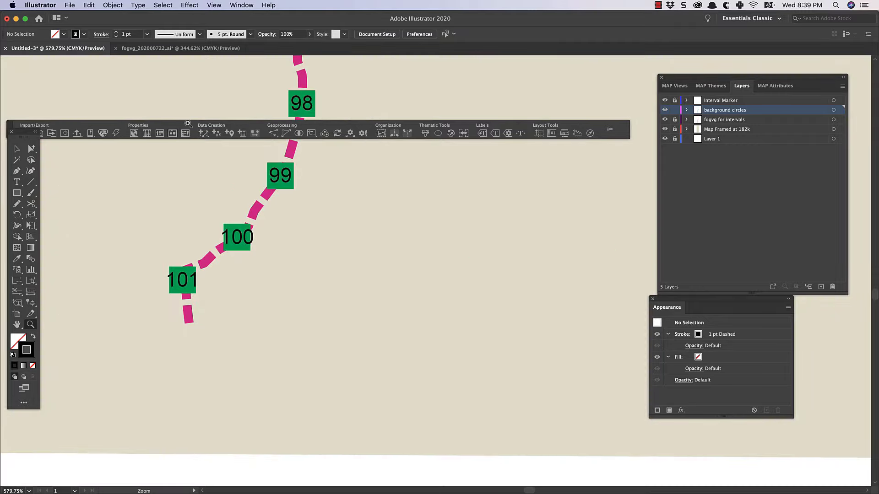
- Switch to the fogvg_202000722.ai document to view its finished interval markers
click(132, 50)
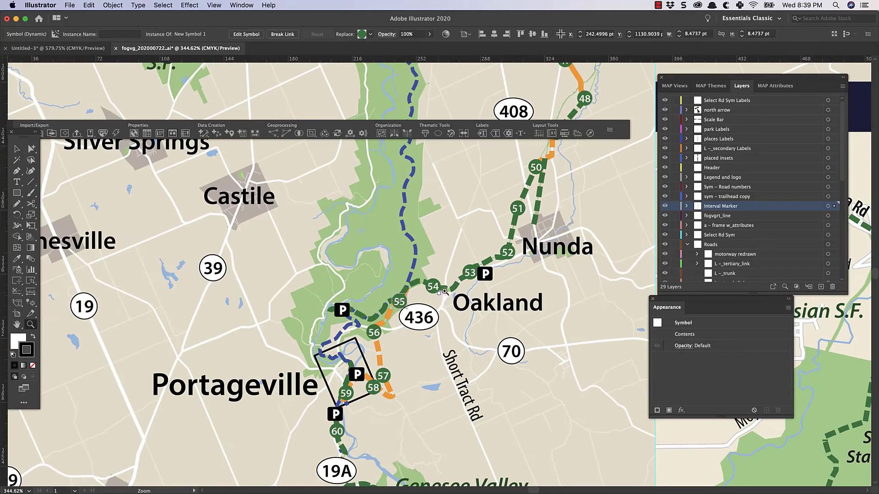